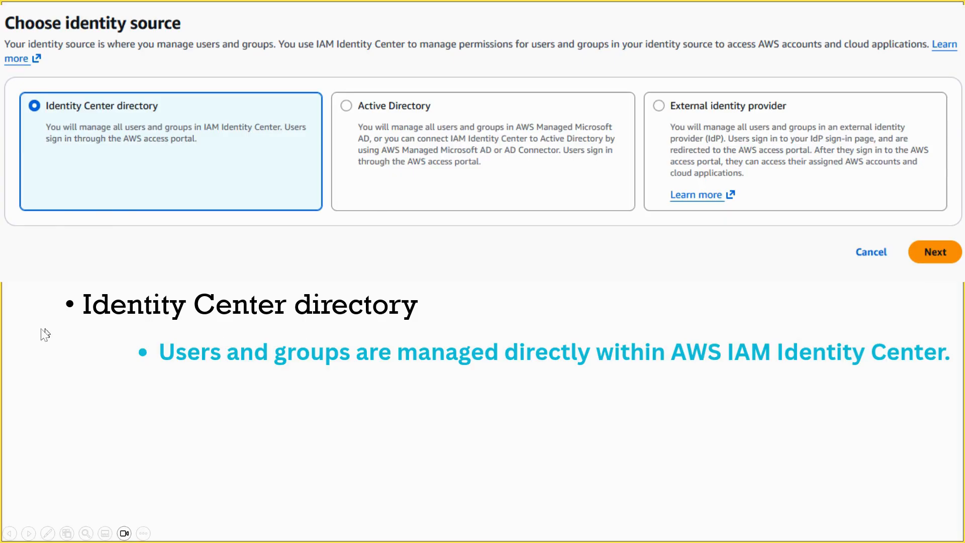
Step: Advance the slideshow to the 'DEMO AWS IAM Identity Center' title slide
{"action": "left_click", "coordinate": [324, 363]}
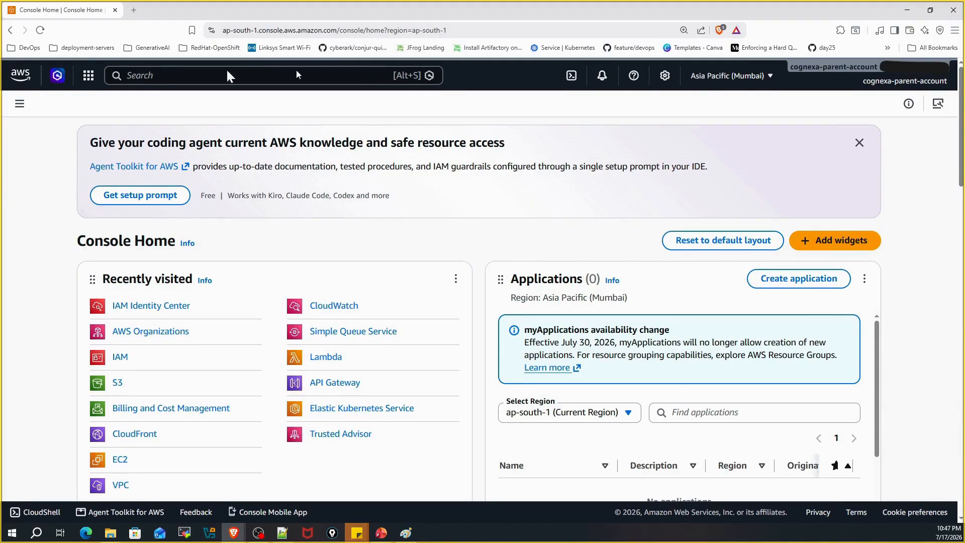
Step: Go to IAM Identity Center via the services menu's Security, Identity, & Compliance category
{"action": "left_click", "coordinate": [88, 76]}
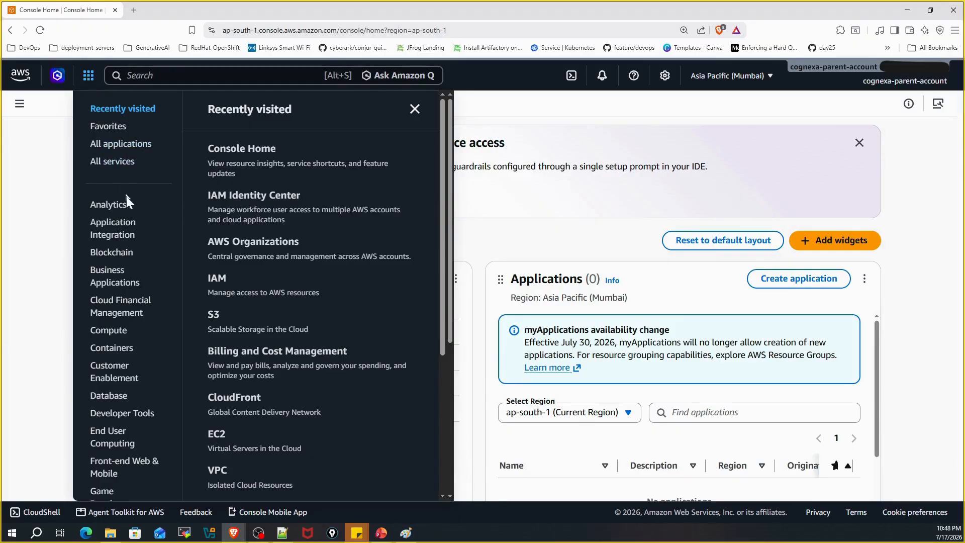
{"action": "scroll", "coordinate": [126, 226], "scroll_direction": "down", "scroll_amount": 5}
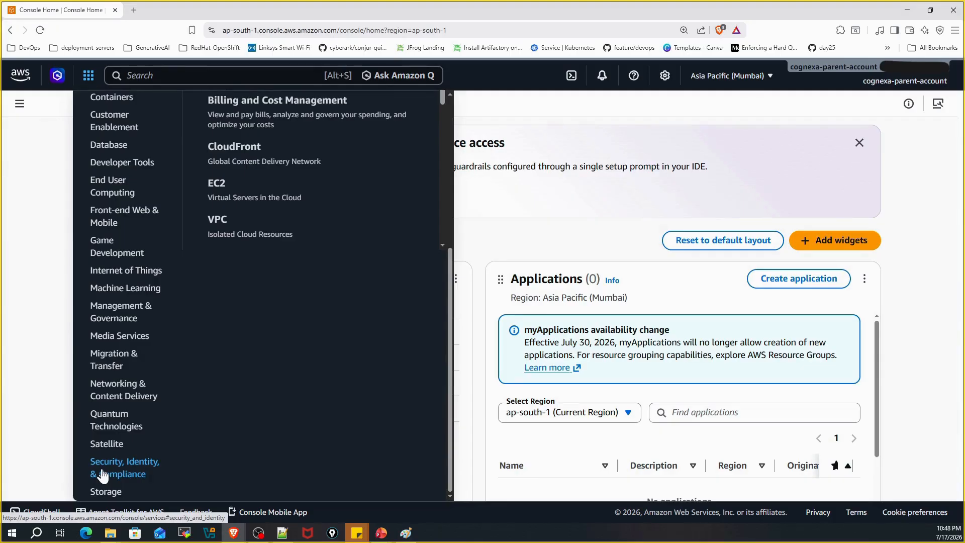
{"action": "left_click", "coordinate": [103, 475]}
{"action": "scroll", "coordinate": [334, 332], "scroll_direction": "down", "scroll_amount": 3}
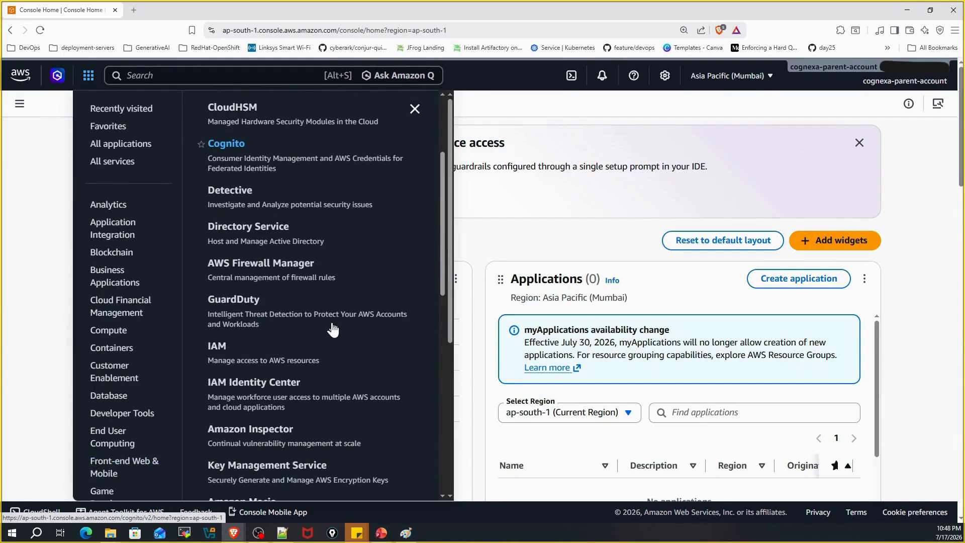
{"action": "scroll", "coordinate": [332, 324], "scroll_direction": "down", "scroll_amount": 1}
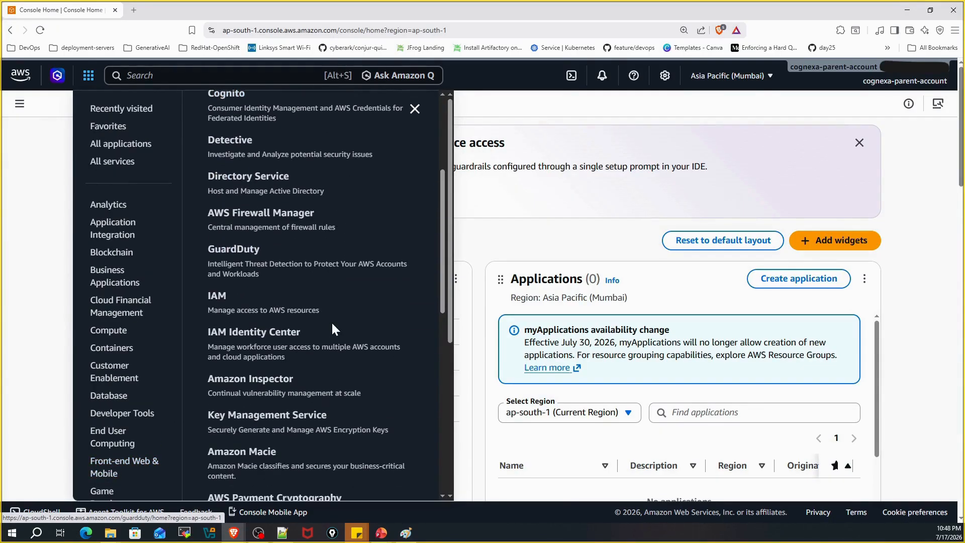
{"action": "left_click", "coordinate": [240, 334]}
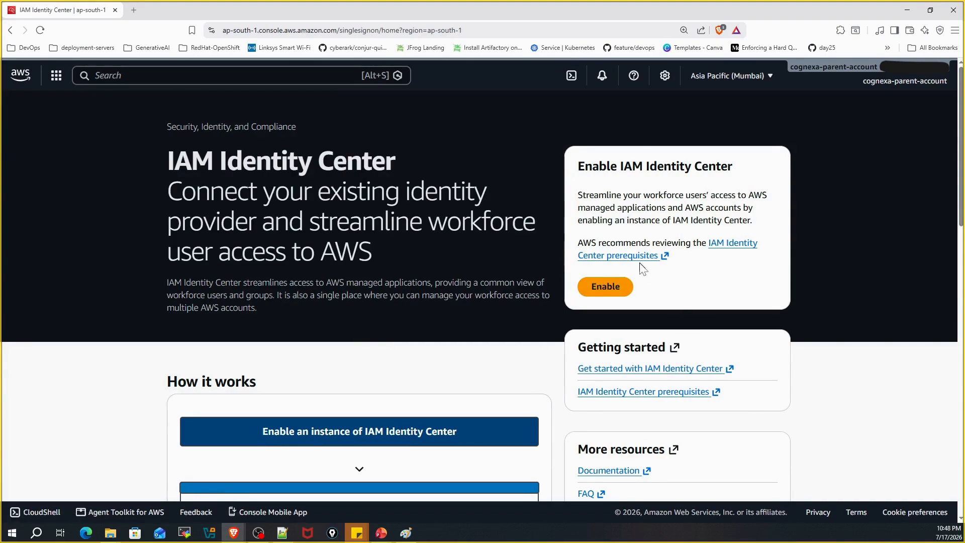
Step: Enable IAM Identity Center and confirm the organization instance in Mumbai (ap-south-1)
{"action": "left_click", "coordinate": [602, 287]}
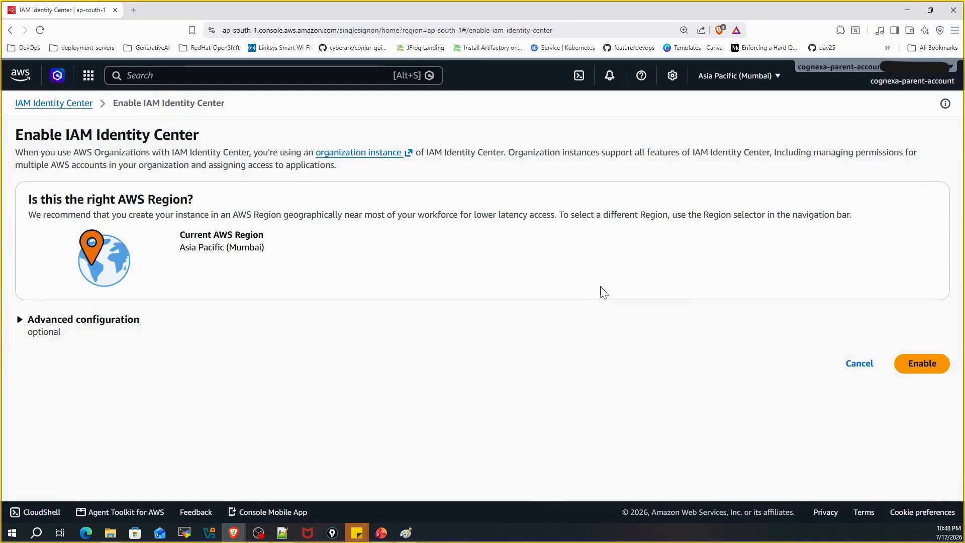
{"action": "left_click", "coordinate": [923, 367]}
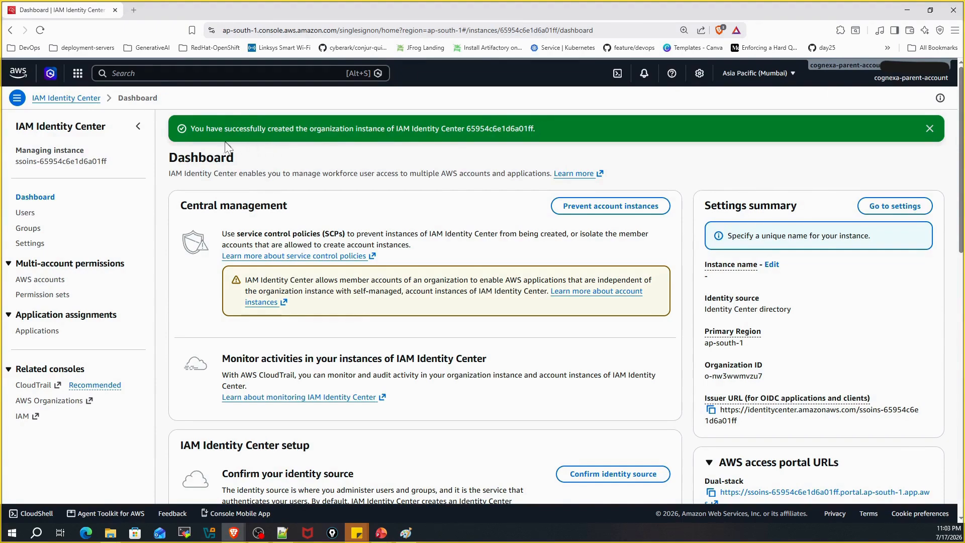
{"action": "left_click_drag", "start_coordinate": [193, 129], "coordinate": [502, 130]}
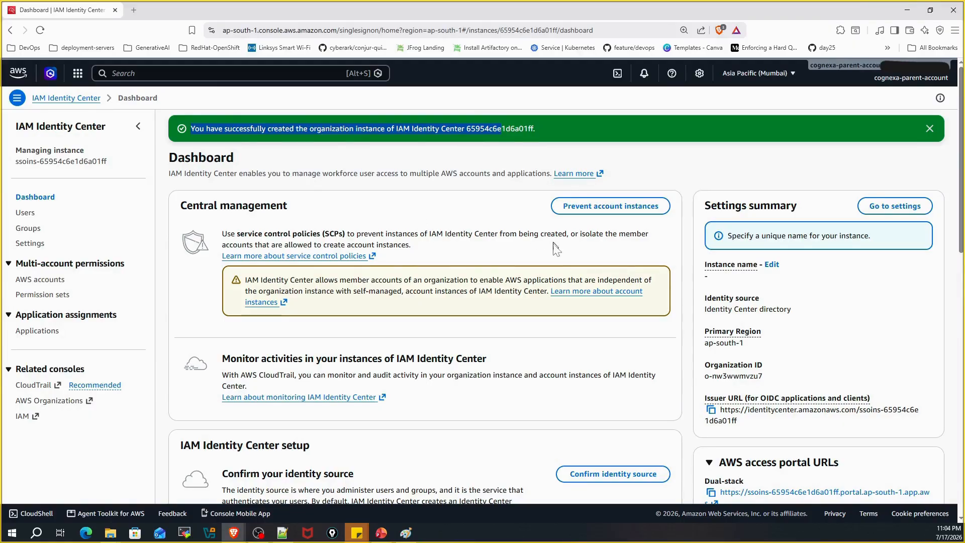
{"action": "left_click_drag", "start_coordinate": [706, 309], "coordinate": [812, 321]}
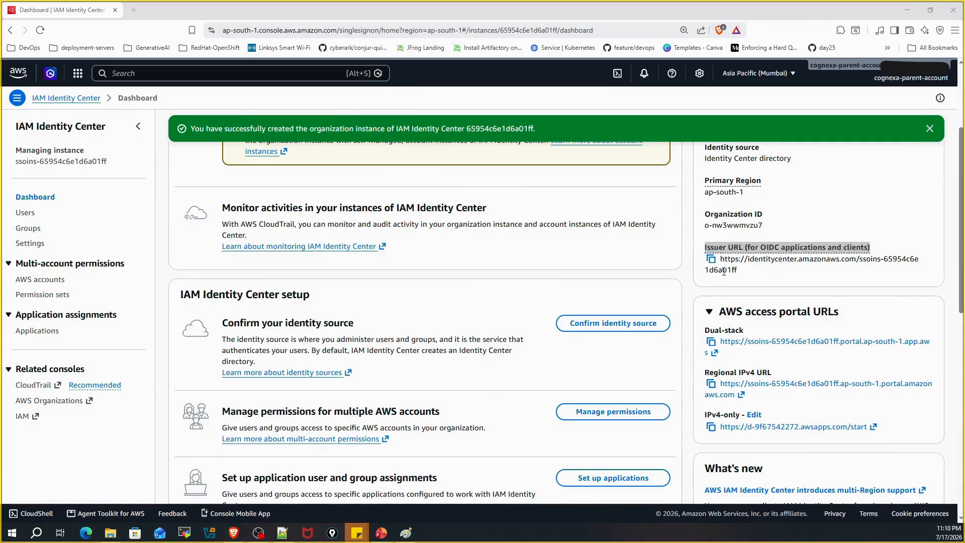
{"action": "scroll", "coordinate": [724, 267], "scroll_direction": "down", "scroll_amount": 1}
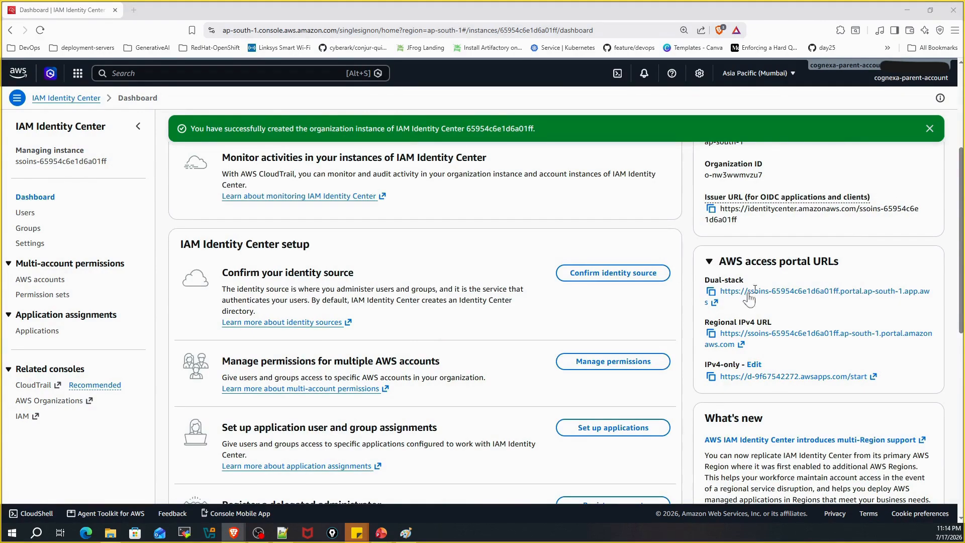
{"action": "left_click_drag", "start_coordinate": [704, 280], "coordinate": [743, 280]}
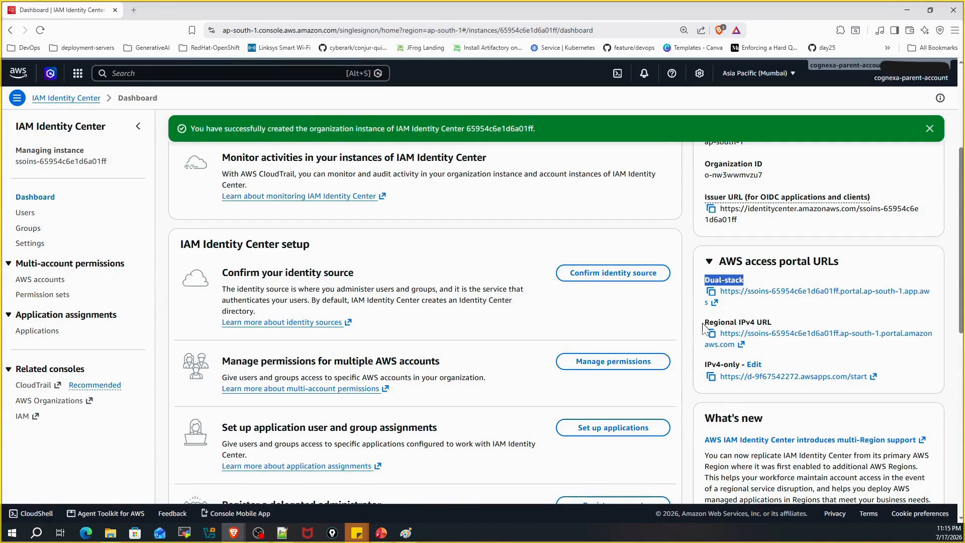
{"action": "left_click_drag", "start_coordinate": [704, 324], "coordinate": [774, 326]}
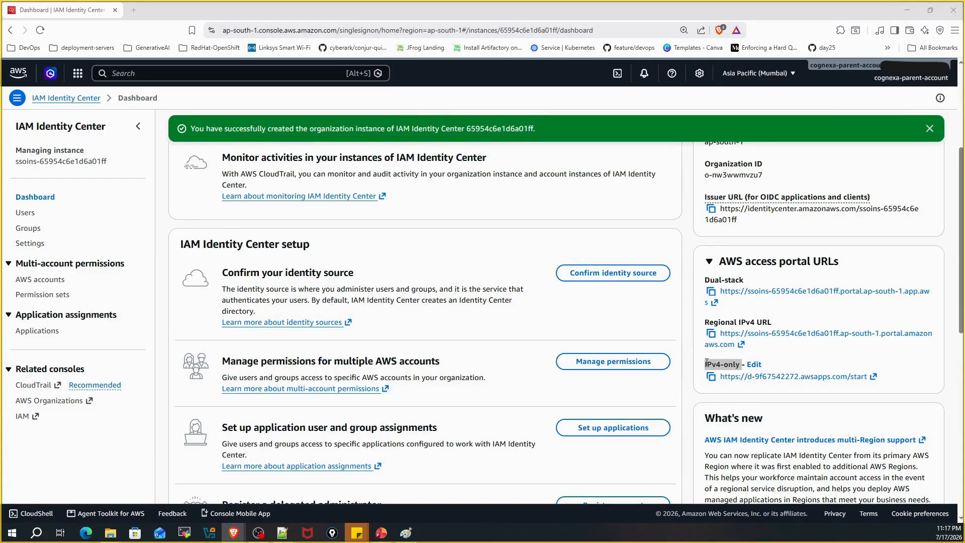
{"action": "left_click_drag", "start_coordinate": [706, 362], "coordinate": [725, 365]}
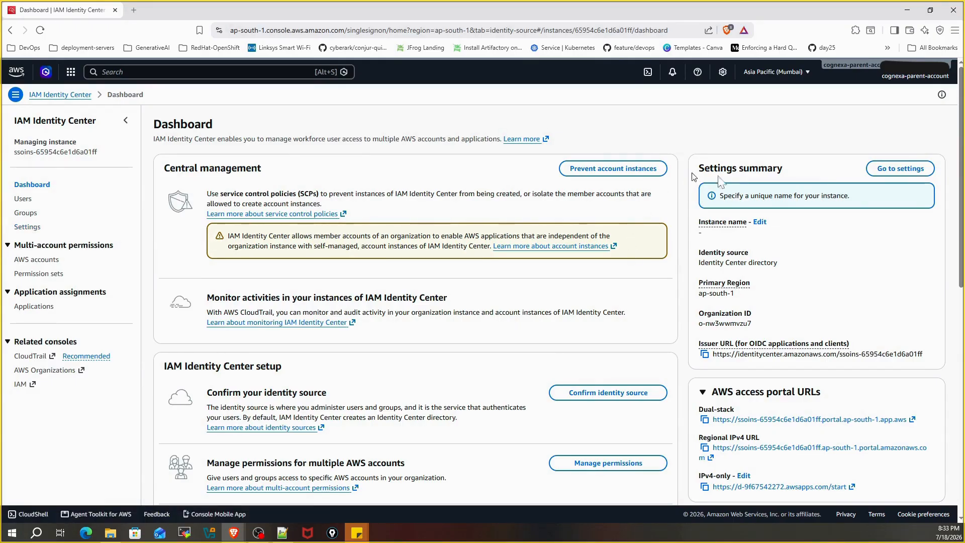
Step: Open the full IAM Identity Center settings and the Identity source Actions menu
{"action": "left_click_drag", "start_coordinate": [692, 176], "coordinate": [793, 181]}
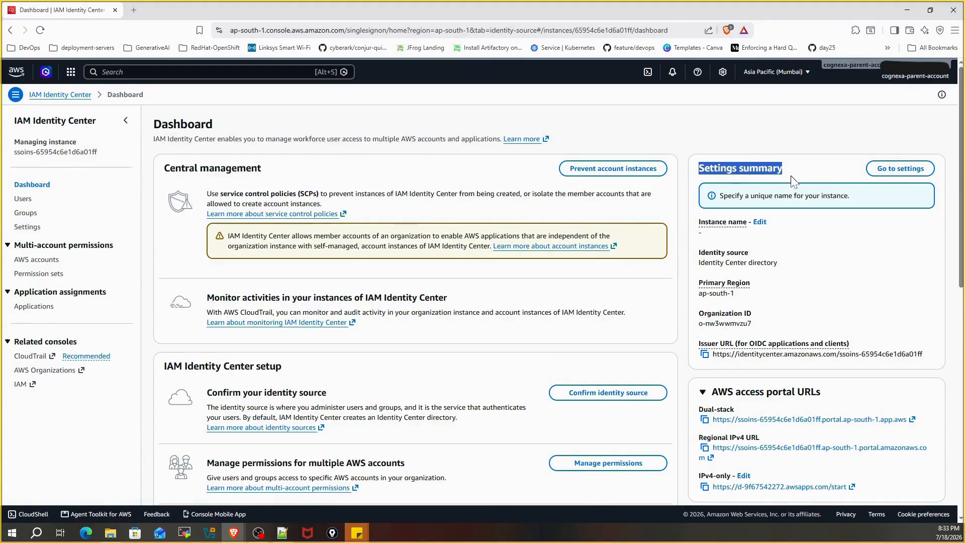
{"action": "left_click", "coordinate": [900, 169]}
{"action": "scroll", "coordinate": [400, 269], "scroll_direction": "down", "scroll_amount": 2}
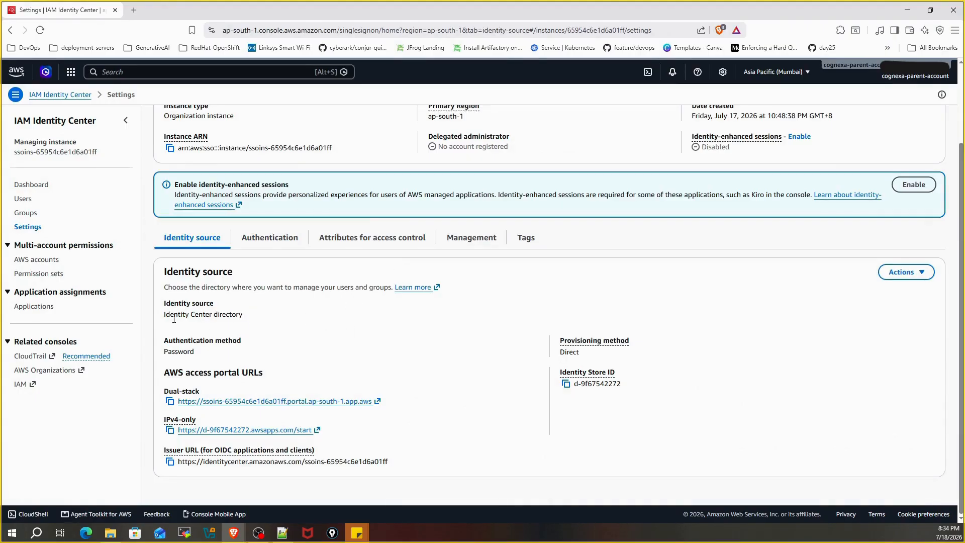
{"action": "left_click_drag", "start_coordinate": [163, 316], "coordinate": [246, 321]}
{"action": "left_click", "coordinate": [912, 276]}
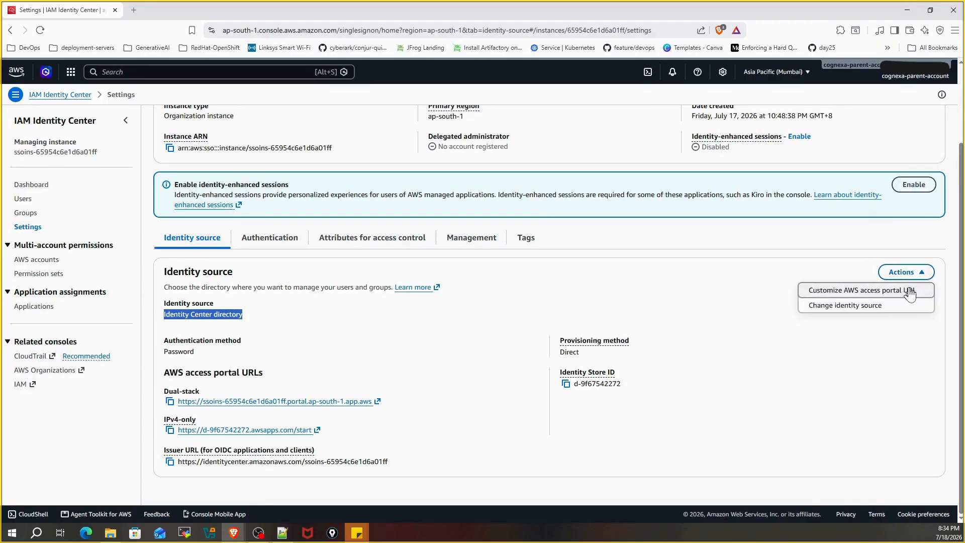
Step: Customize the access portal URL with subdomain 'cognexa', entered in both fields, and save
{"action": "left_click", "coordinate": [859, 291]}
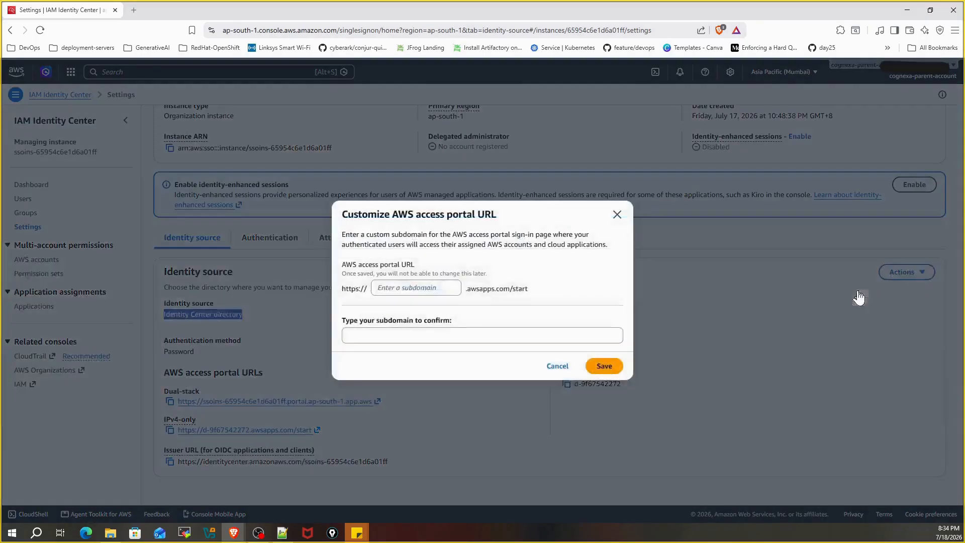
{"action": "left_click", "coordinate": [387, 288]}
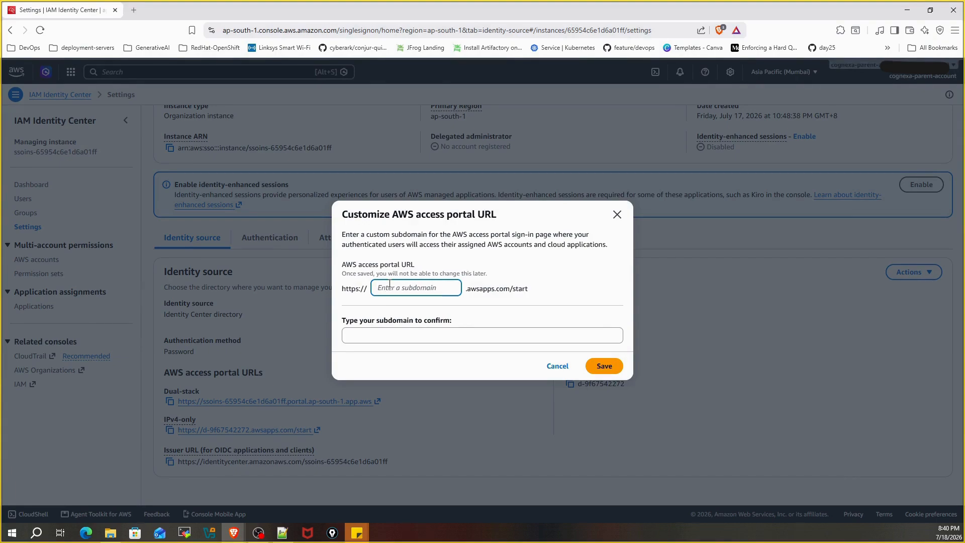
{"action": "type", "text": "cognexa"}
{"action": "left_click", "coordinate": [383, 337]}
{"action": "type", "text": "cognexa"}
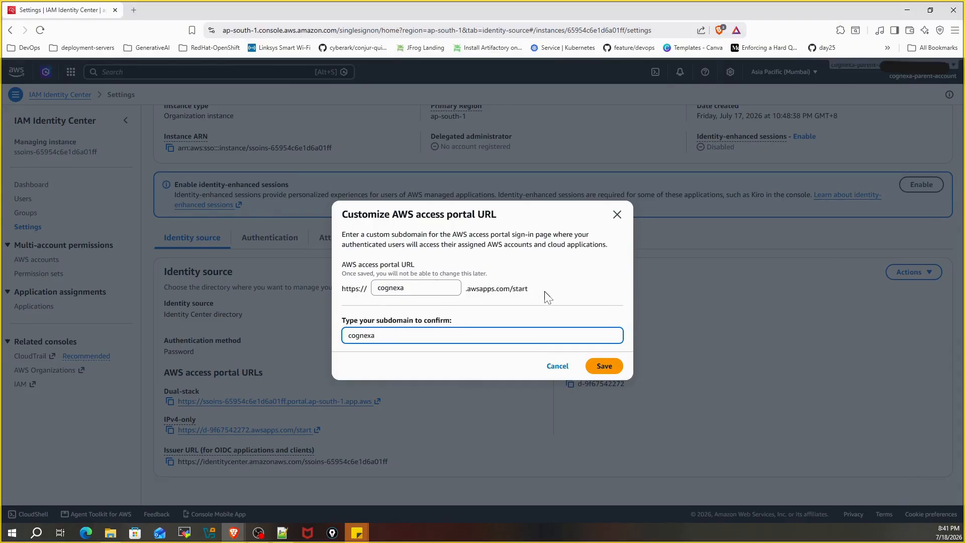
{"action": "left_click", "coordinate": [605, 366]}
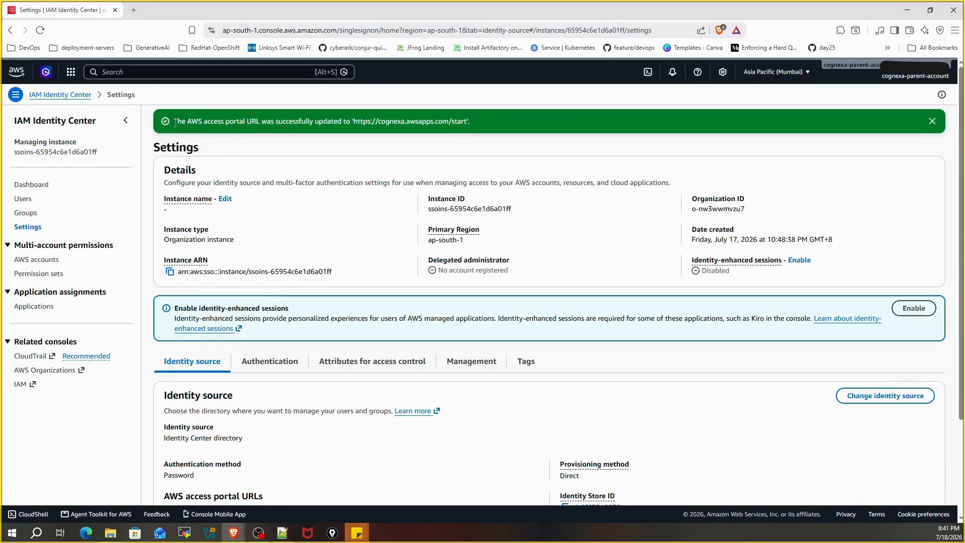
{"action": "left_click_drag", "start_coordinate": [174, 121], "coordinate": [469, 121]}
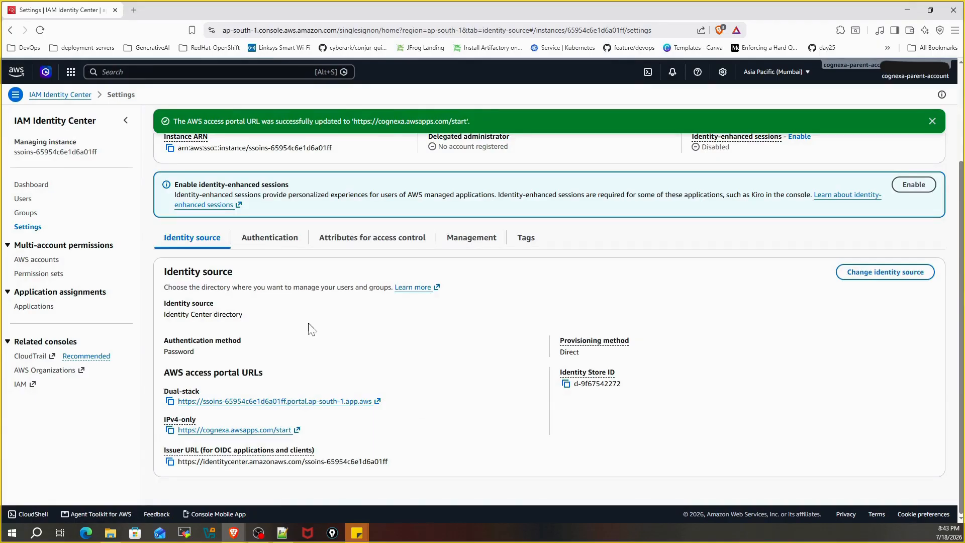
{"action": "left_click_drag", "start_coordinate": [177, 430], "coordinate": [330, 438]}
Step: Go to the Authentication settings and open the multi-factor authentication configuration
{"action": "left_click", "coordinate": [276, 245]}
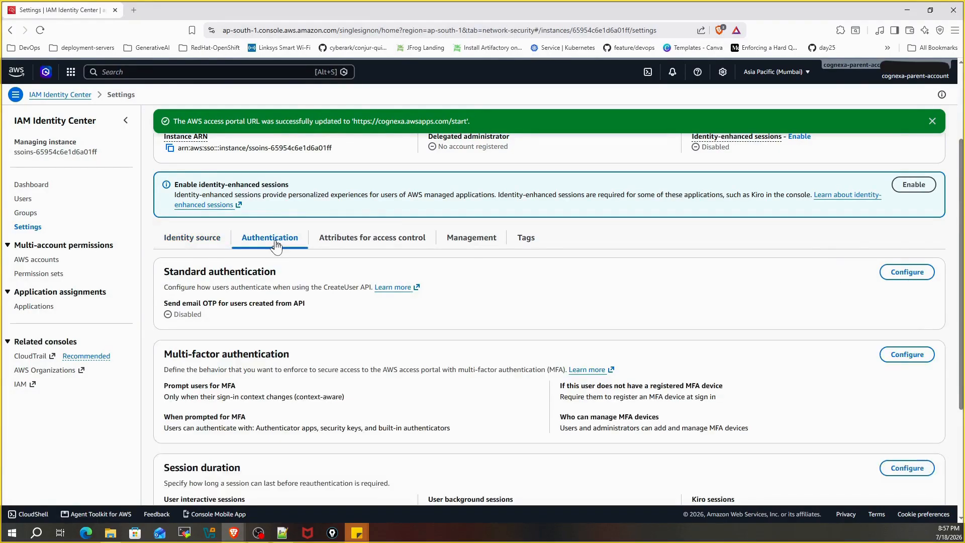
{"action": "scroll", "coordinate": [282, 267], "scroll_direction": "down", "scroll_amount": 2}
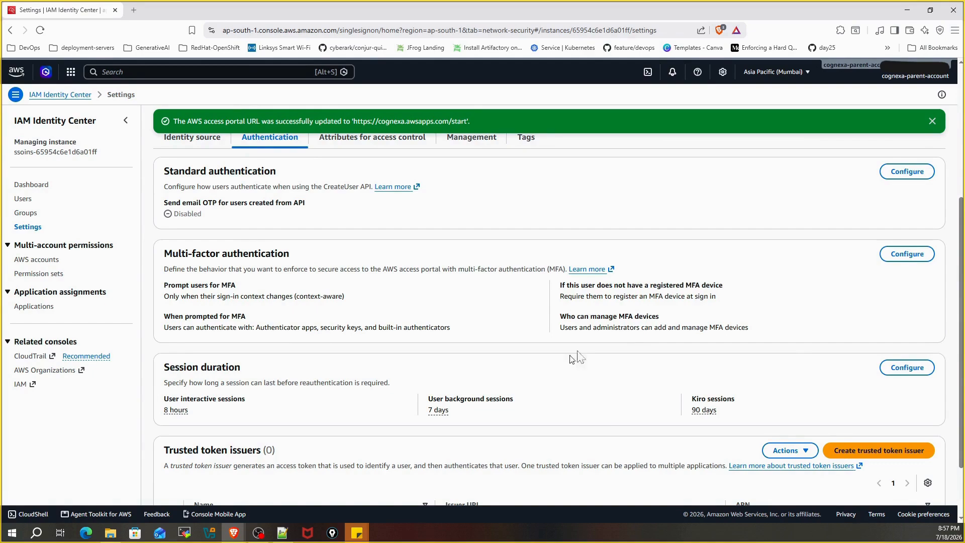
{"action": "left_click", "coordinate": [907, 255]}
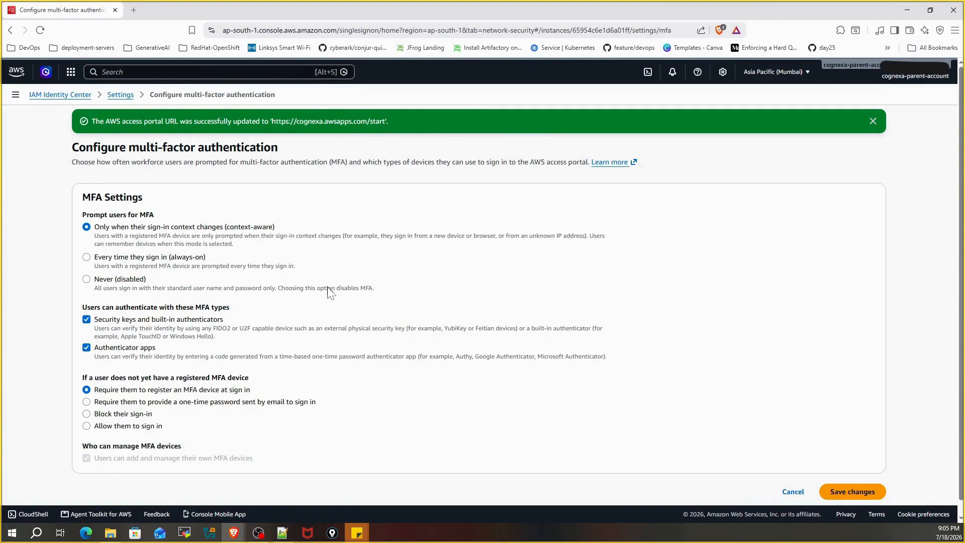
Step: Allow users without a registered MFA device to sign in
{"action": "left_click", "coordinate": [87, 426]}
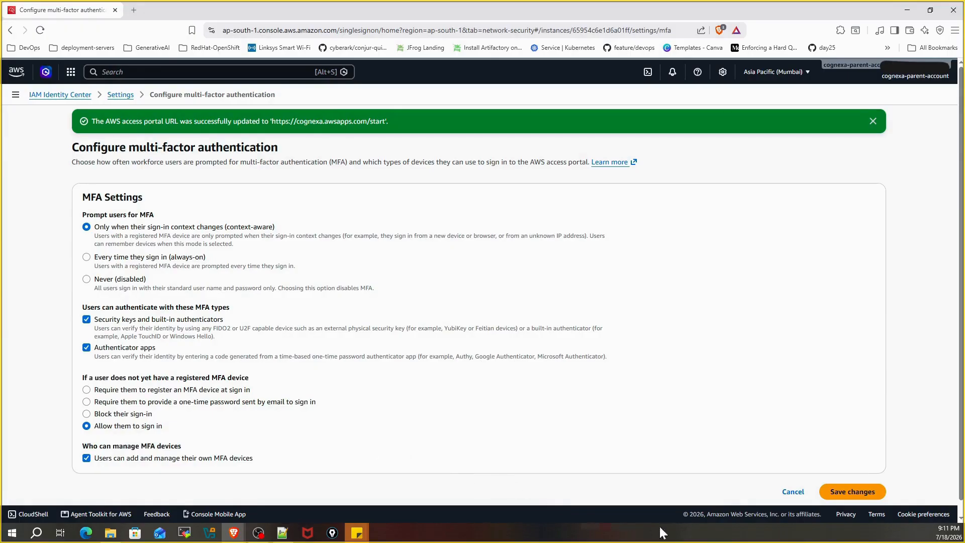
Step: Save the MFA settings and open the still-empty Users list
{"action": "left_click", "coordinate": [853, 492]}
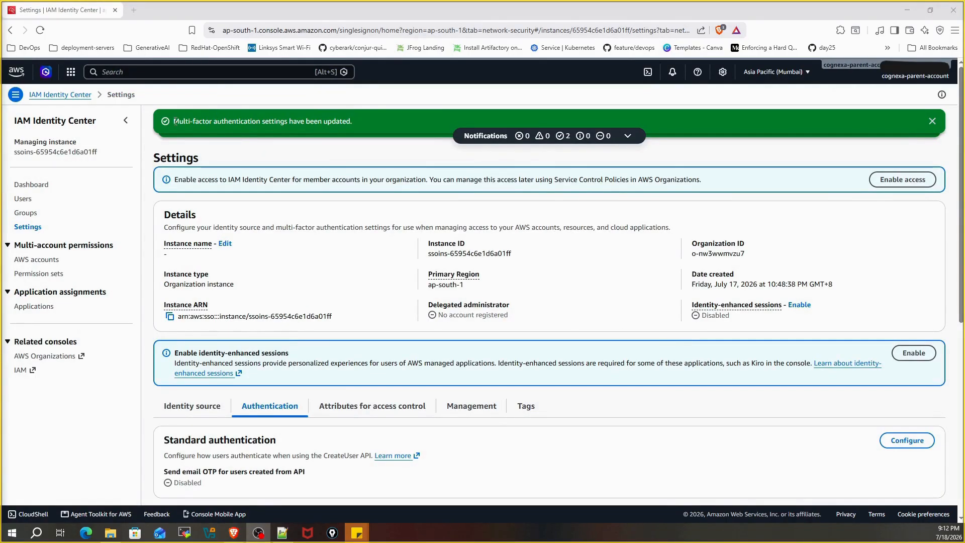
{"action": "left_click_drag", "start_coordinate": [173, 121], "coordinate": [355, 122]}
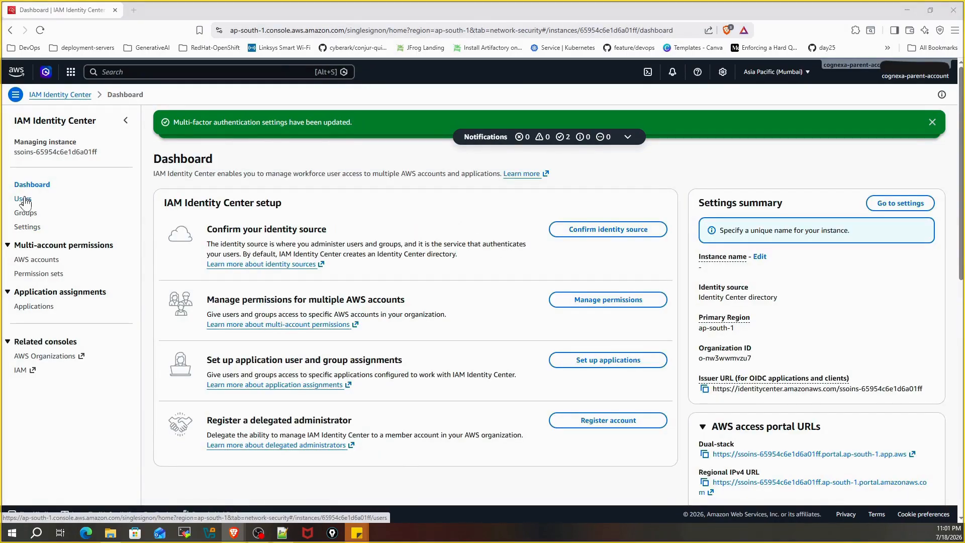
{"action": "left_click", "coordinate": [24, 201]}
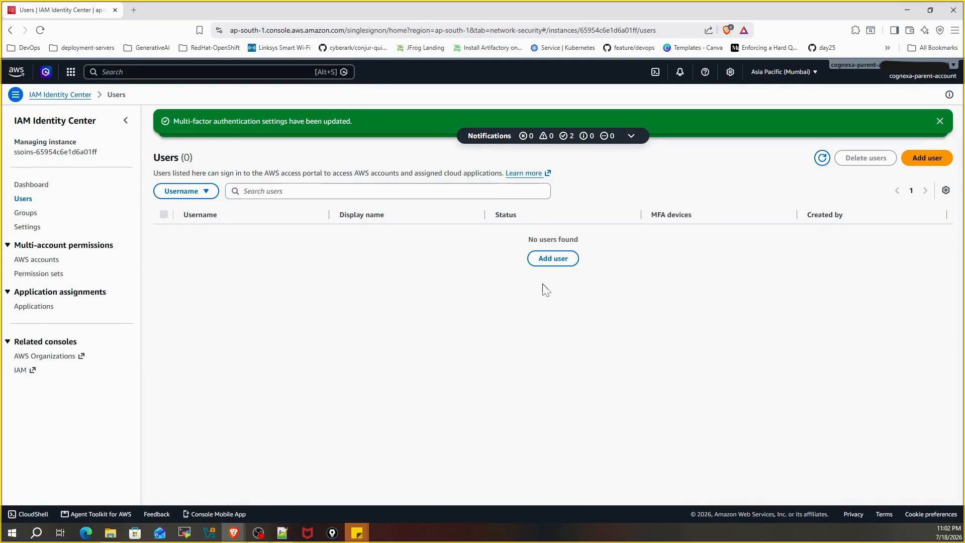
Step: Start adding a user: enter the username and choose a shareable one-time password
{"action": "left_click", "coordinate": [551, 268]}
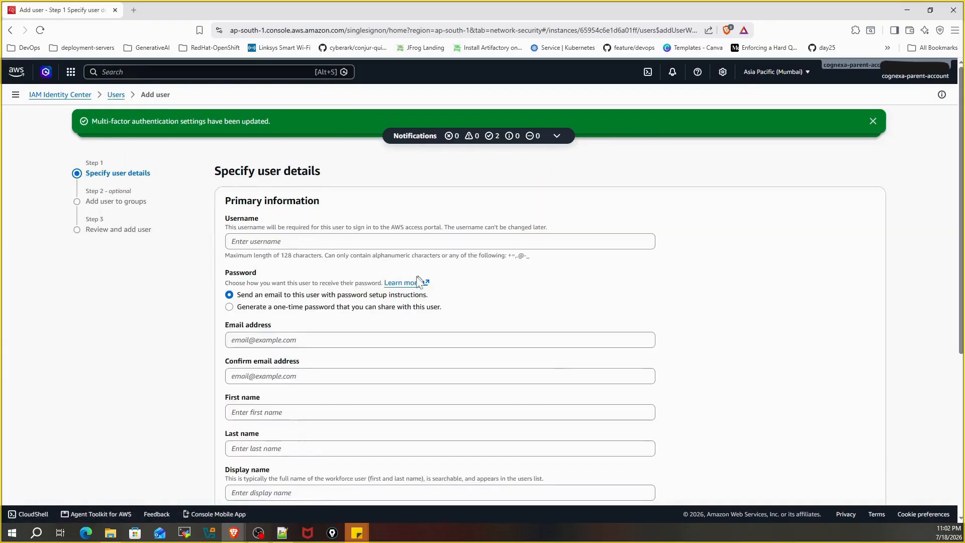
{"action": "left_click_drag", "start_coordinate": [224, 218], "coordinate": [267, 220]}
{"action": "left_click", "coordinate": [272, 242]}
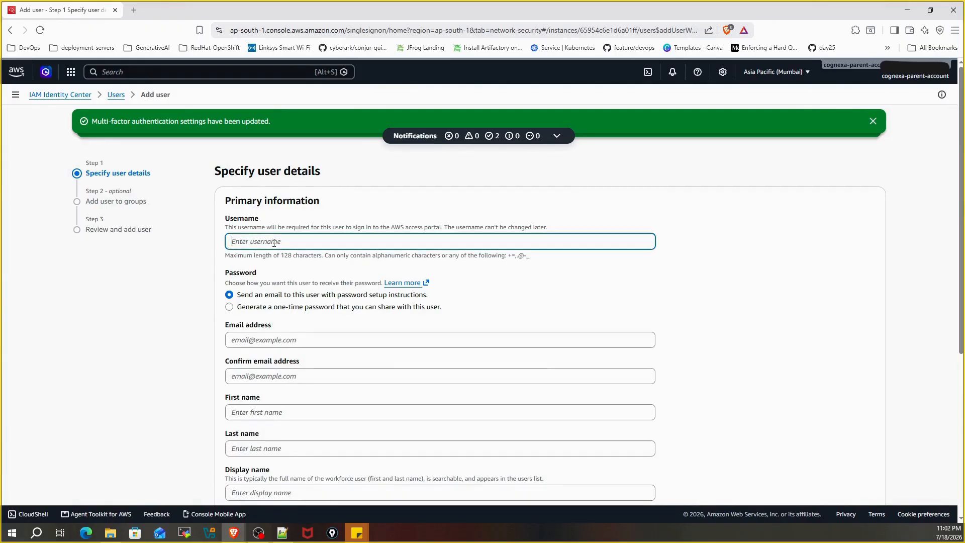
{"action": "type", "text": "sumit"}
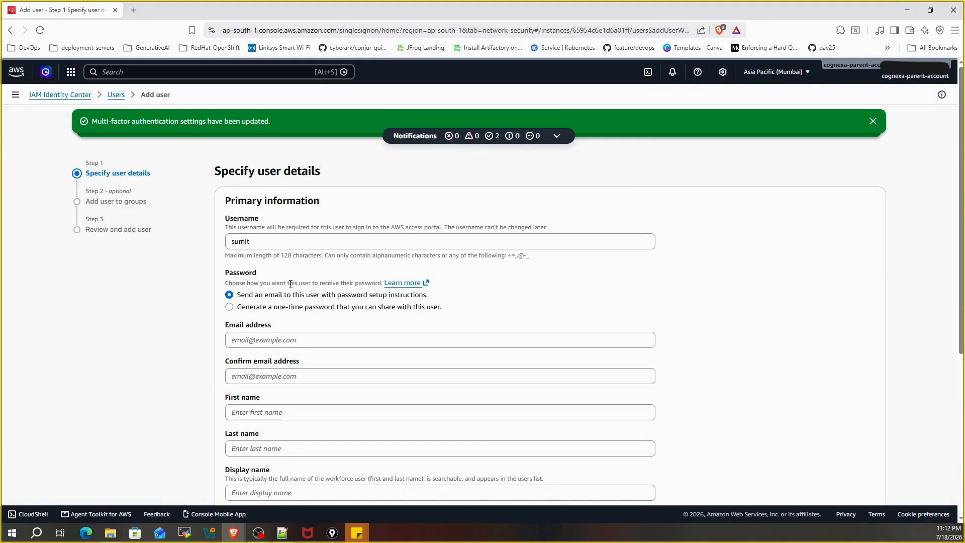
{"action": "left_click_drag", "start_coordinate": [238, 299], "coordinate": [327, 302]}
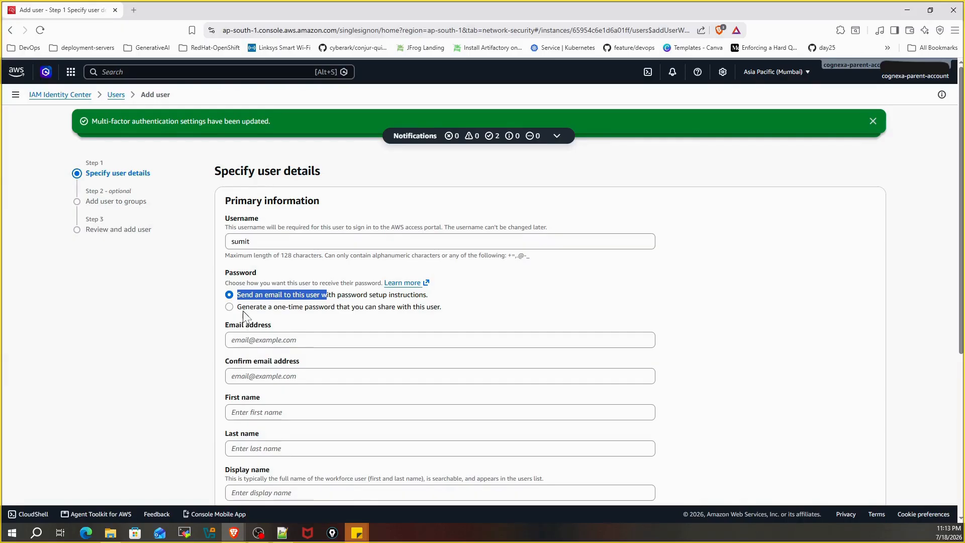
{"action": "left_click_drag", "start_coordinate": [250, 307], "coordinate": [286, 311]}
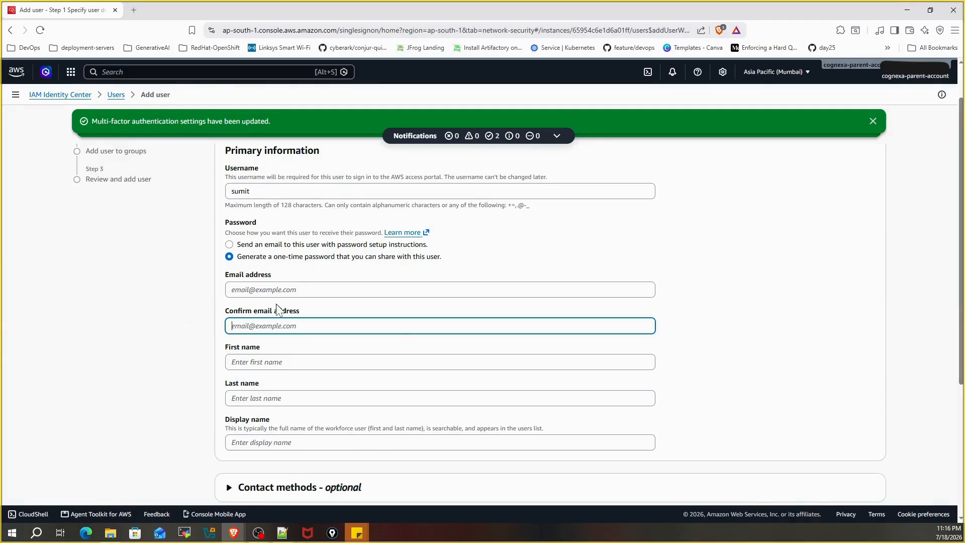
Step: Paste the user's e-mail into both e-mail fields, enter first and last name, and continue
{"action": "left_click", "coordinate": [243, 289]}
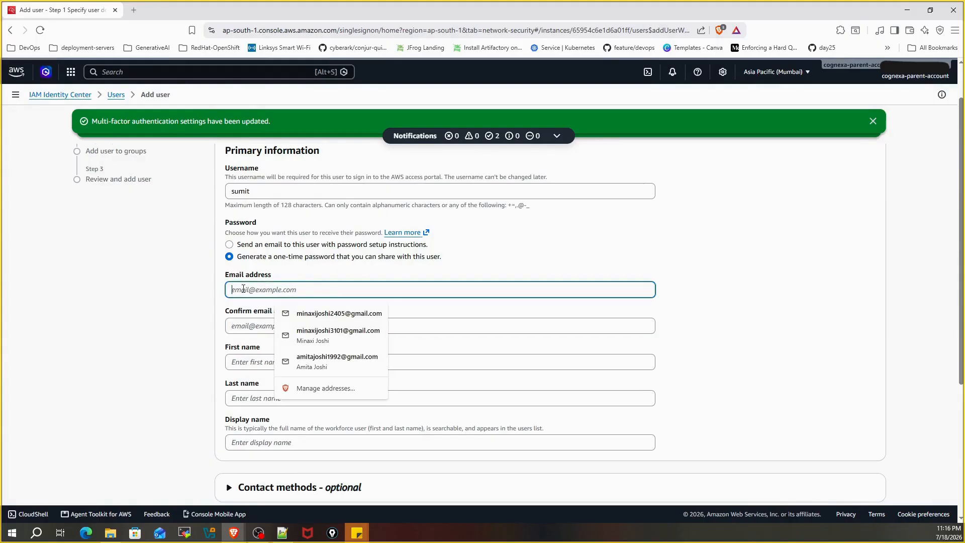
{"action": "key", "text": "ctrl+v"}
{"action": "left_click", "coordinate": [246, 327]}
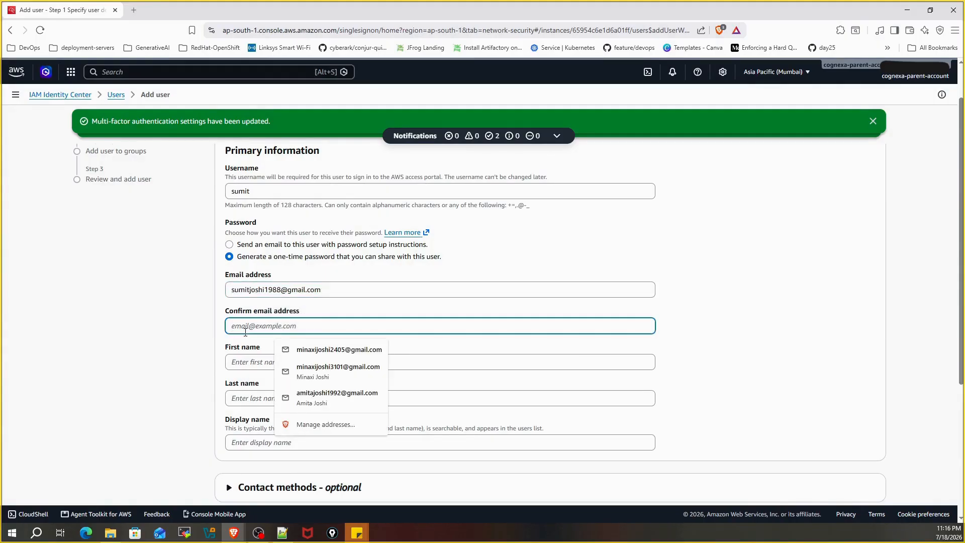
{"action": "key", "text": "ctrl+v"}
{"action": "left_click", "coordinate": [250, 357]}
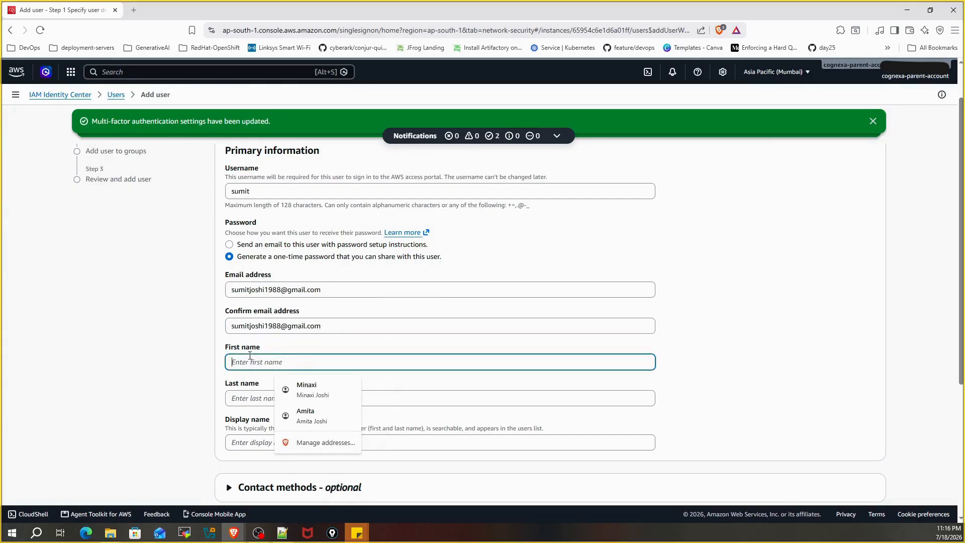
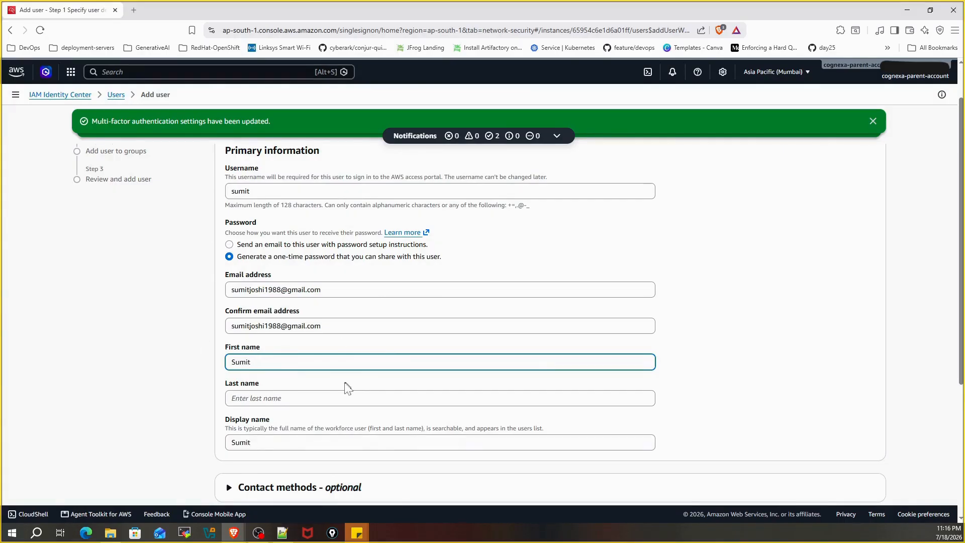
{"action": "left_click", "coordinate": [275, 396]}
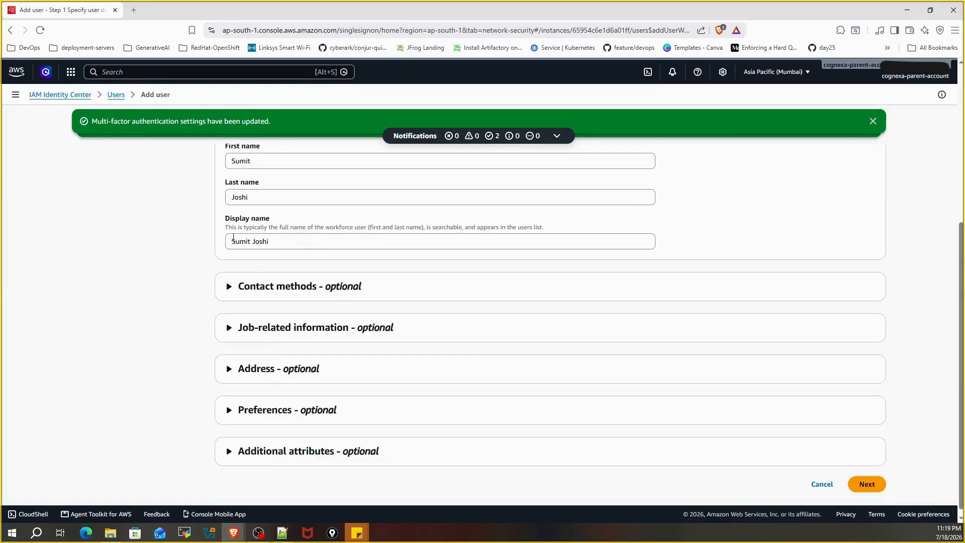
{"action": "left_click_drag", "start_coordinate": [233, 239], "coordinate": [272, 238]}
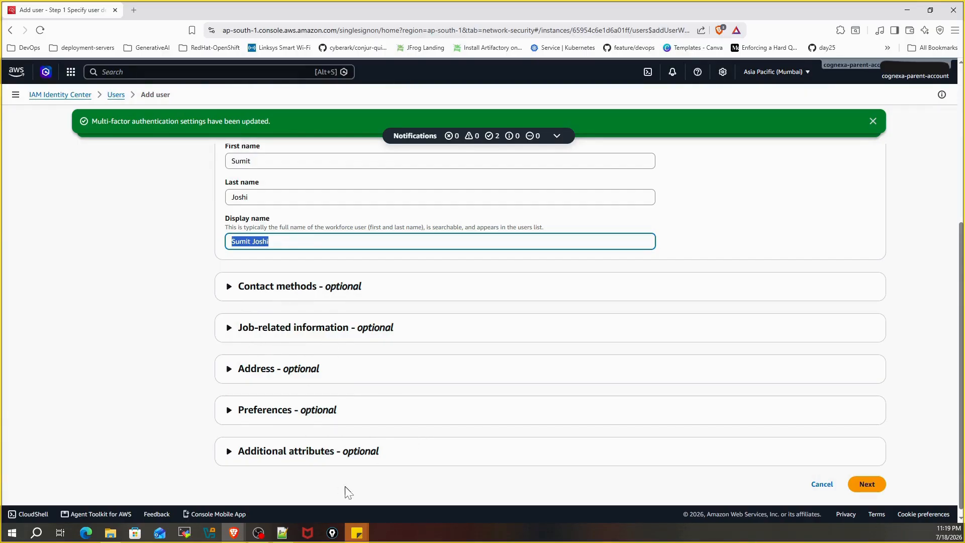
{"action": "left_click", "coordinate": [869, 484]}
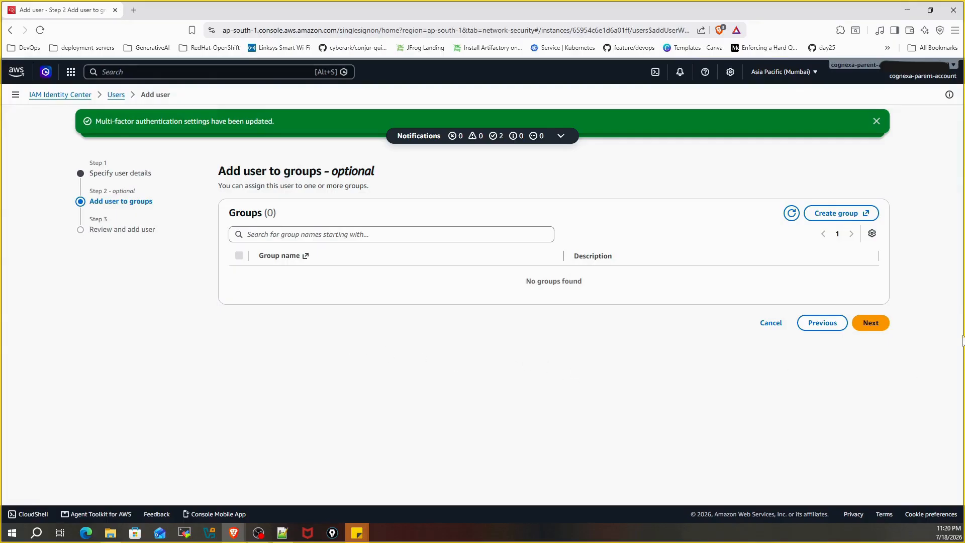
Step: Skip adding groups, review the new user's details, and add the user
{"action": "left_click", "coordinate": [883, 328]}
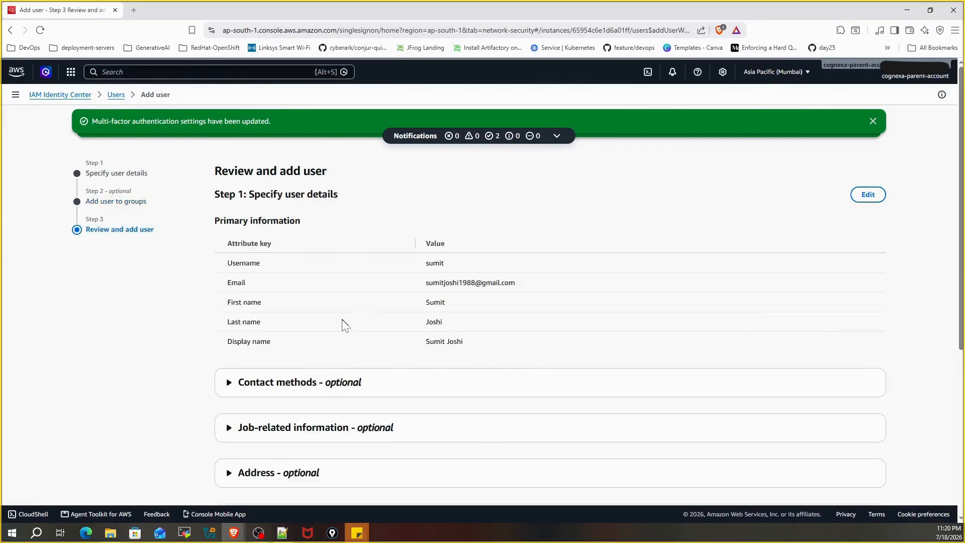
{"action": "scroll", "coordinate": [341, 323], "scroll_direction": "down", "scroll_amount": 2}
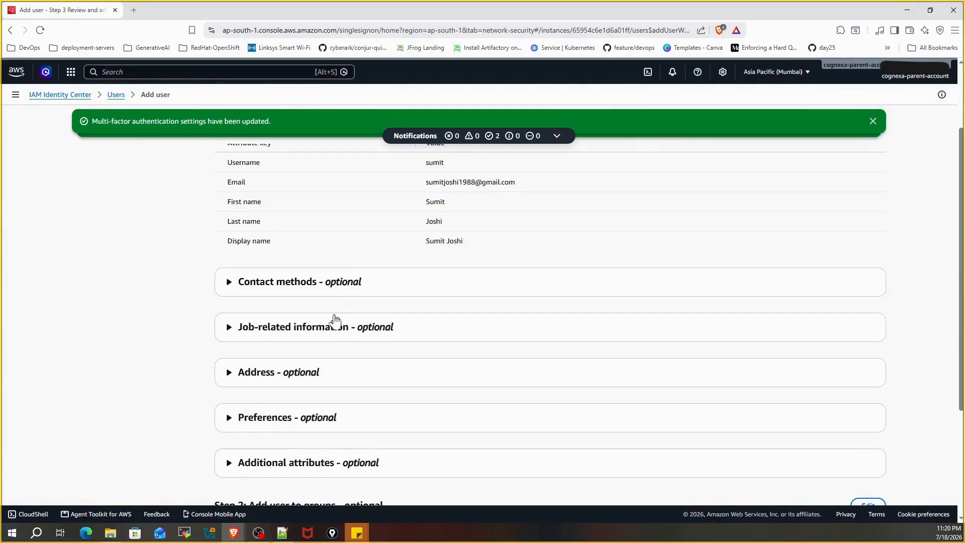
{"action": "scroll", "coordinate": [336, 321], "scroll_direction": "down", "scroll_amount": 3}
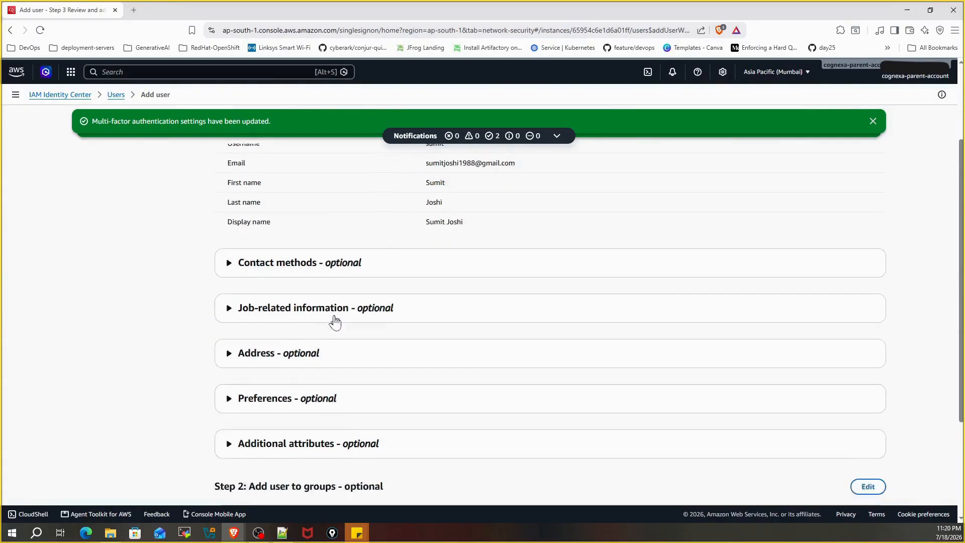
{"action": "left_click", "coordinate": [855, 478]}
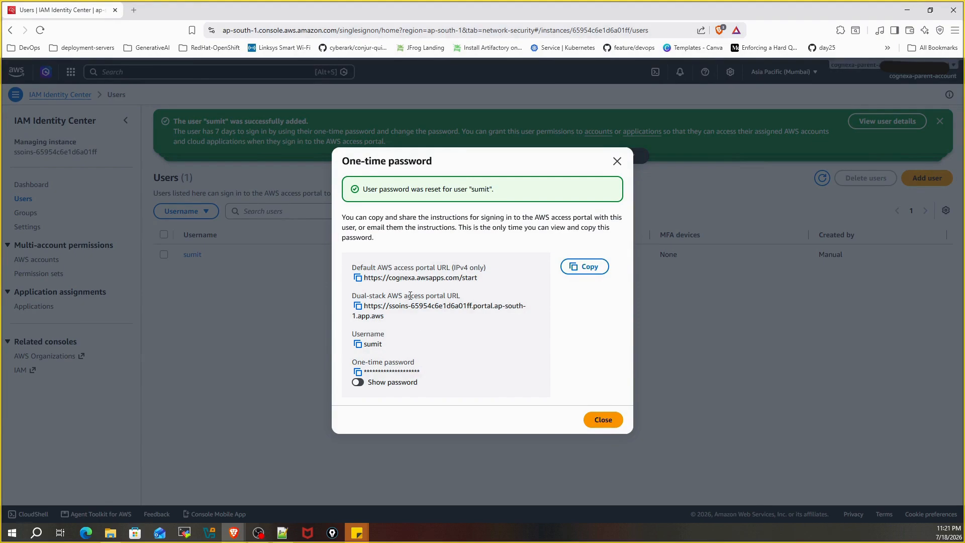
Step: Copy the new user's full sign-in instructions, then close the one-time password dialog
{"action": "left_click", "coordinate": [358, 372]}
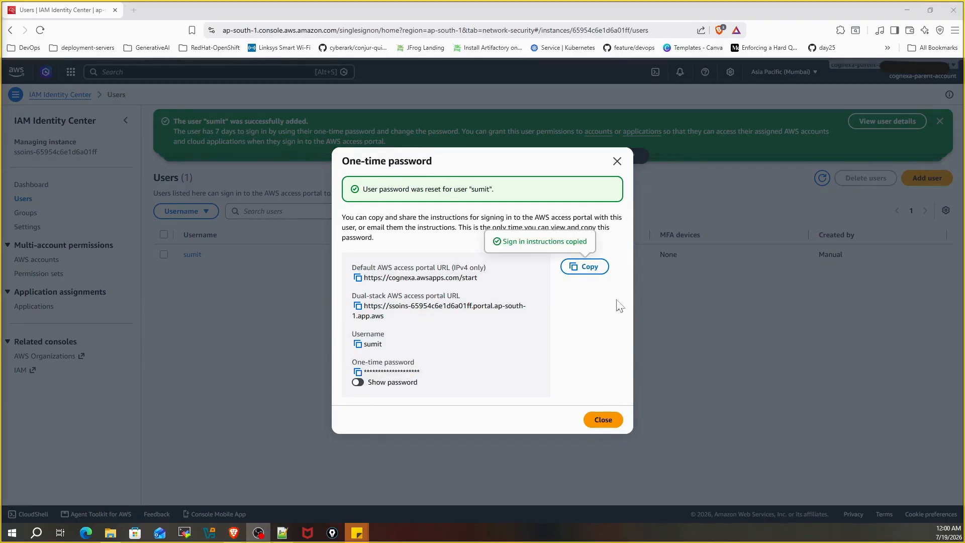
{"action": "left_click", "coordinate": [579, 267]}
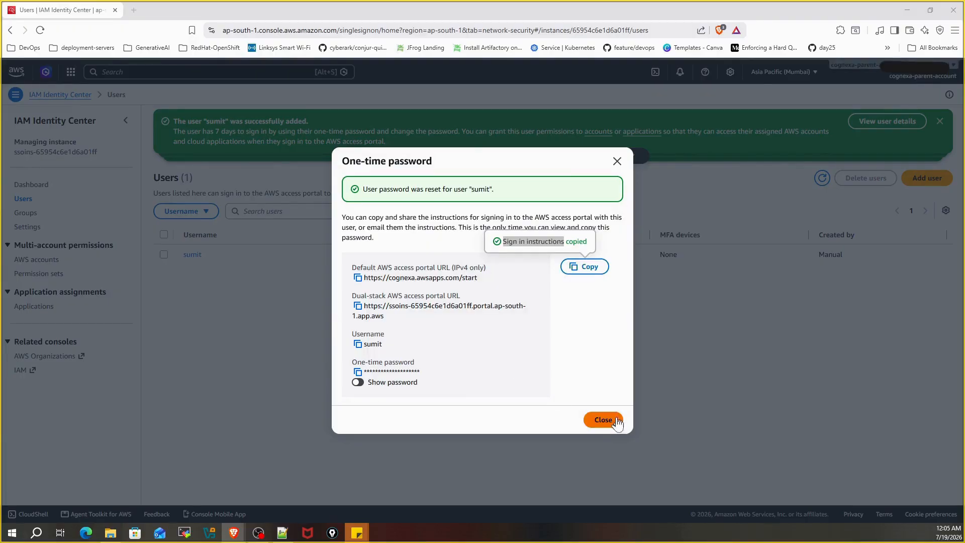
{"action": "left_click", "coordinate": [604, 420]}
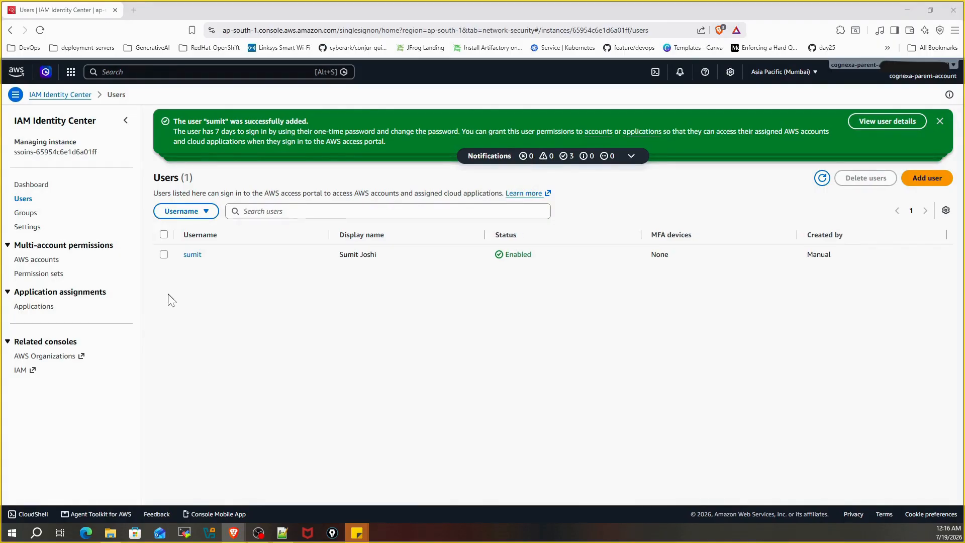
Step: Create a new group and paste Cloud-Ops_PoC_FullAccess as its name
{"action": "left_click", "coordinate": [30, 215]}
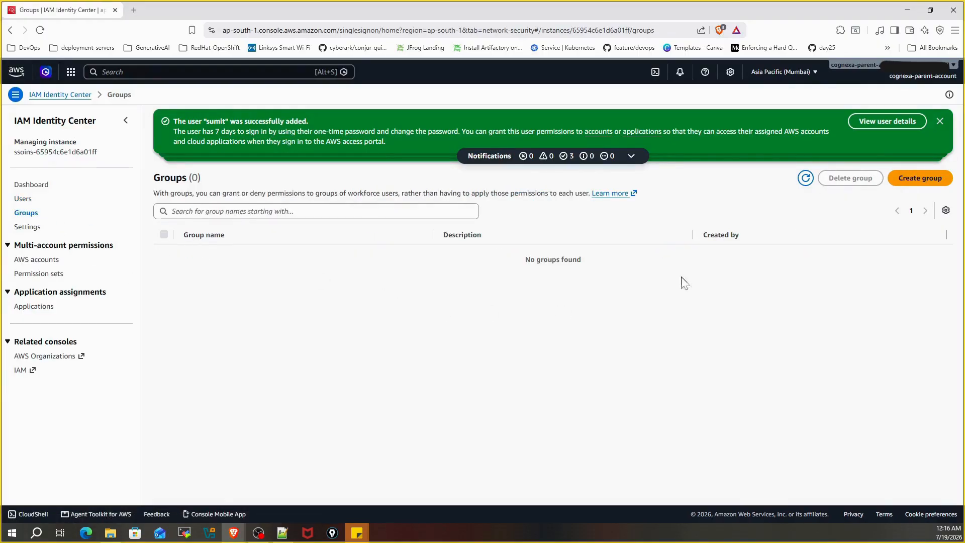
{"action": "left_click", "coordinate": [921, 178]}
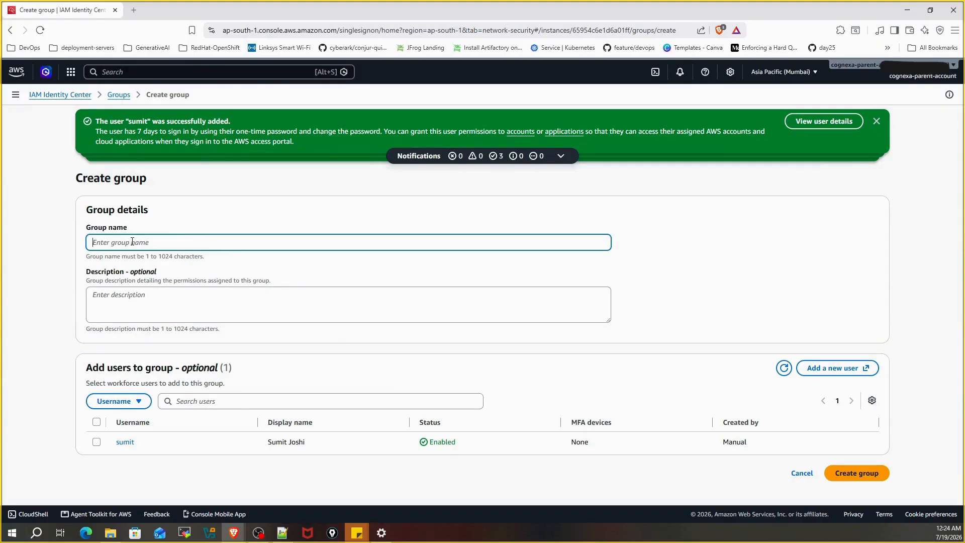
{"action": "key", "text": "ctrl+v"}
{"action": "left_click_drag", "start_coordinate": [144, 242], "coordinate": [84, 246]}
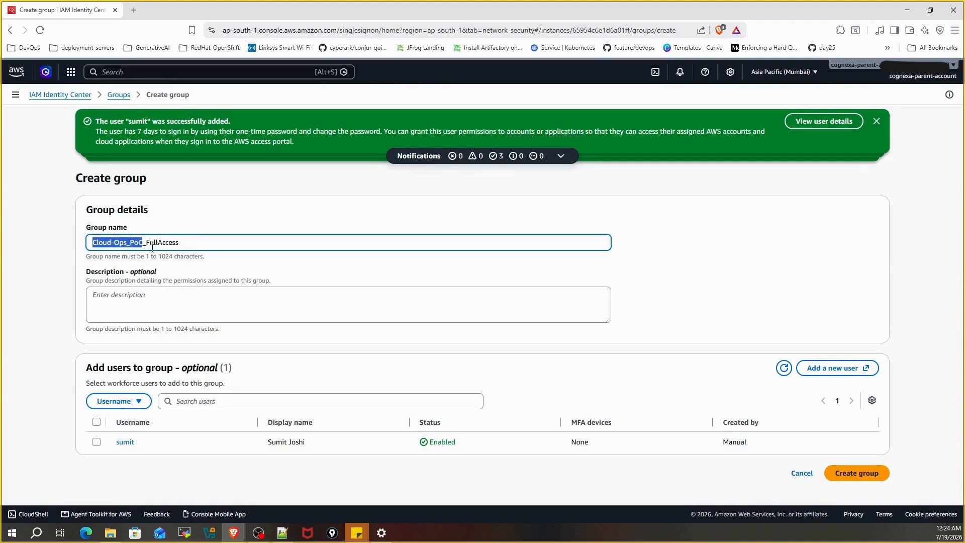
{"action": "left_click_drag", "start_coordinate": [146, 242], "coordinate": [182, 245]}
{"action": "key", "text": "ctrl+c"}
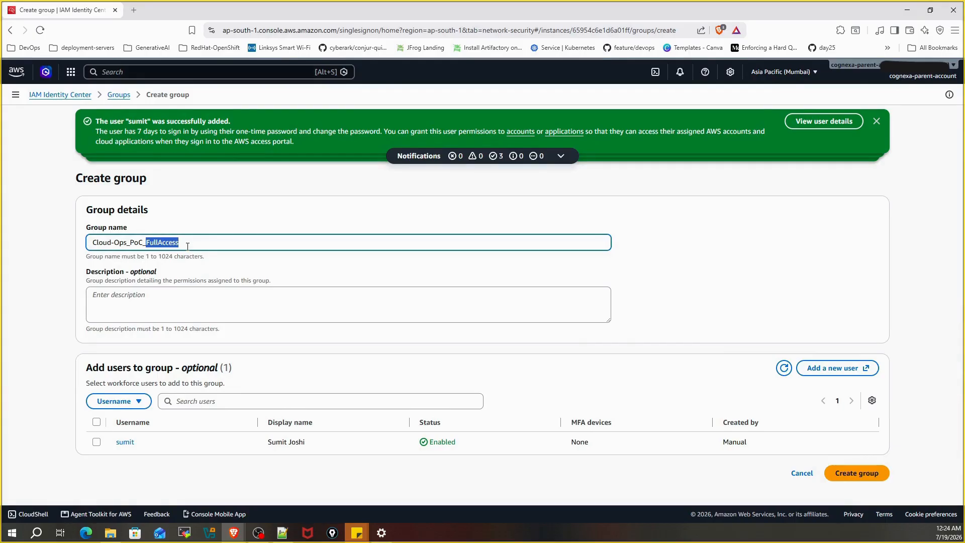
{"action": "left_click", "coordinate": [140, 297]}
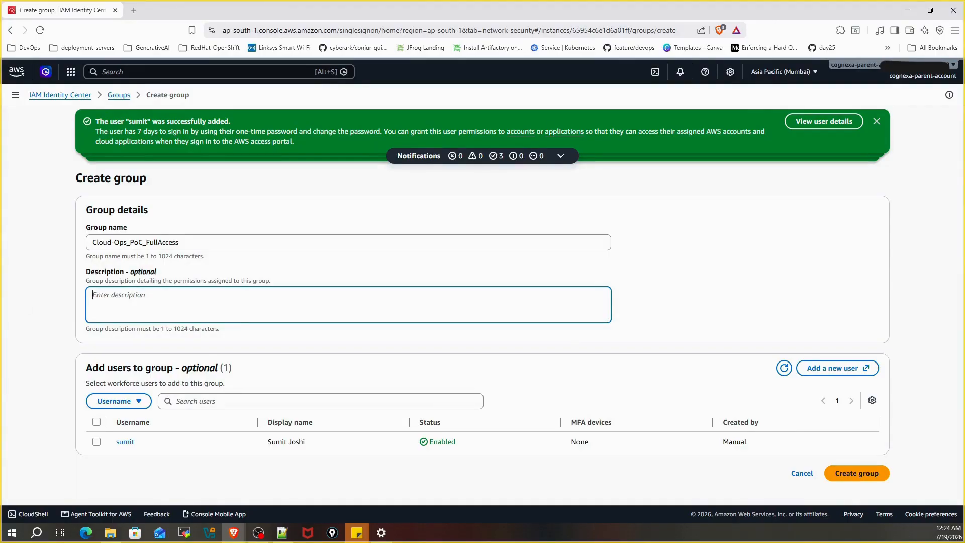
Step: Paste the AWS account description, add the new user as a member, and create the group
{"action": "key", "text": "alt+Tab"}
{"action": "left_click", "coordinate": [129, 303]}
{"action": "key", "text": "ctrl+v"}
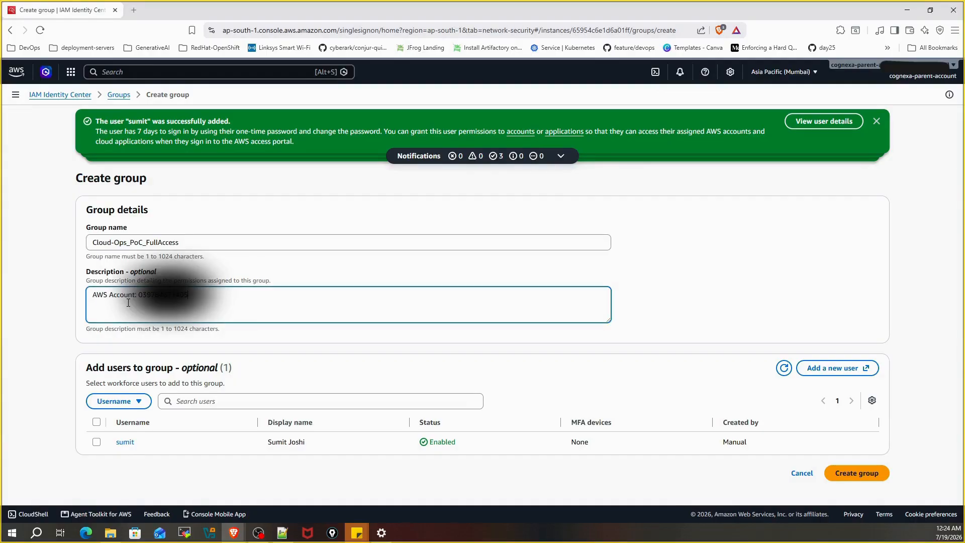
{"action": "left_click_drag", "start_coordinate": [140, 300], "coordinate": [154, 298]}
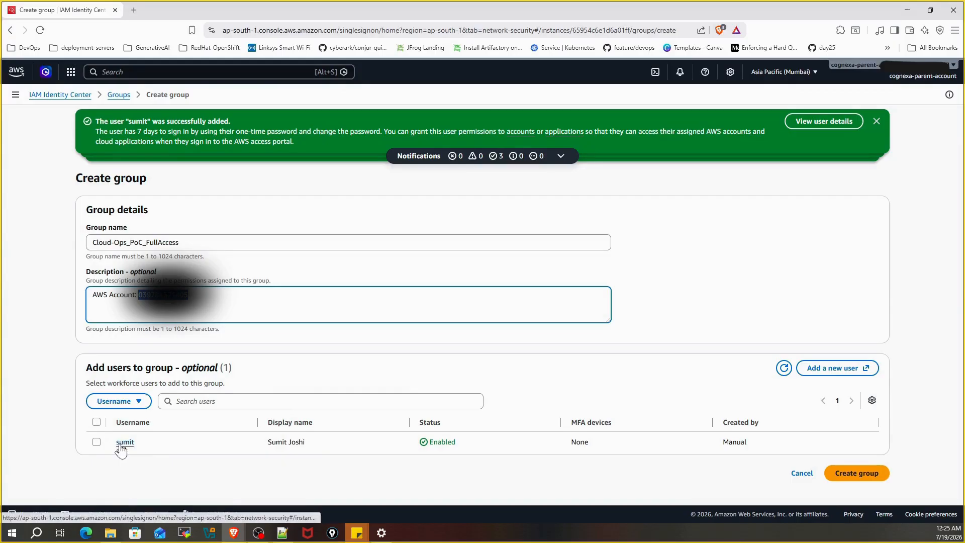
{"action": "left_click", "coordinate": [96, 442]}
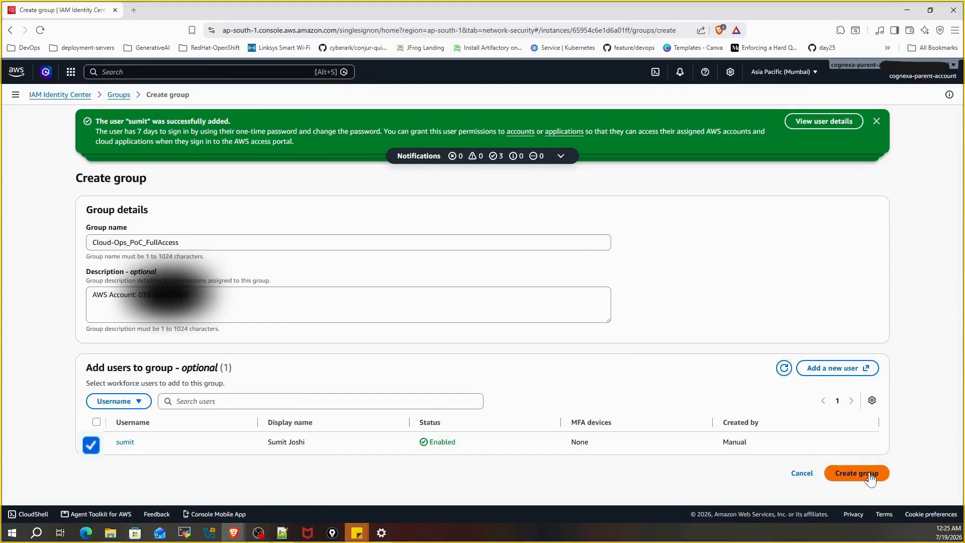
{"action": "left_click", "coordinate": [856, 476]}
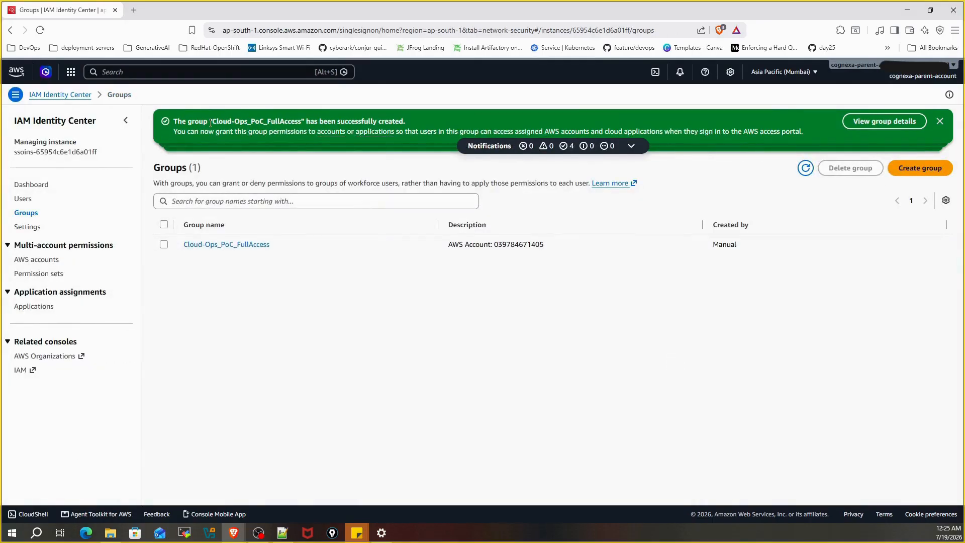
{"action": "left_click_drag", "start_coordinate": [211, 122], "coordinate": [415, 123]}
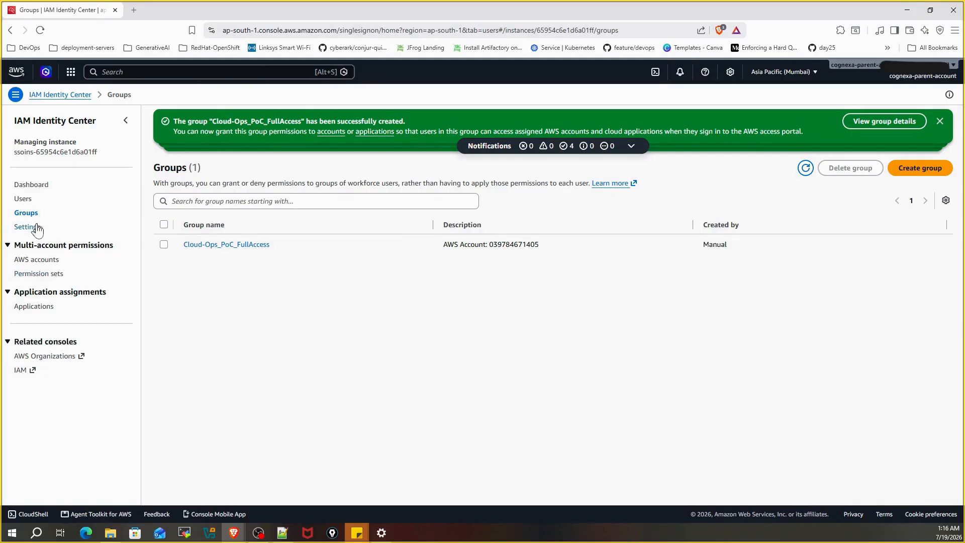
Step: Begin a new permission set and choose the Custom permission set type
{"action": "left_click", "coordinate": [45, 274]}
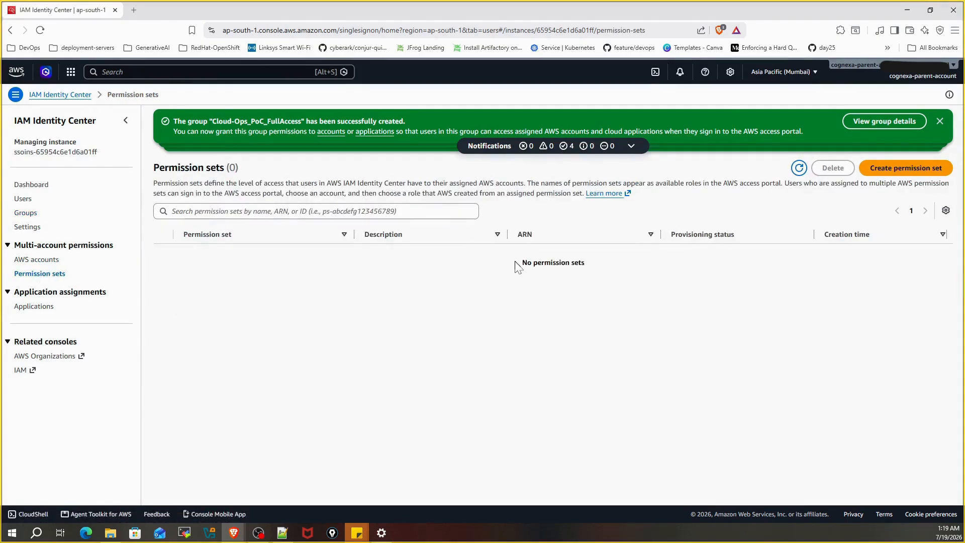
{"action": "left_click_drag", "start_coordinate": [521, 262], "coordinate": [595, 264]}
{"action": "left_click", "coordinate": [907, 176]}
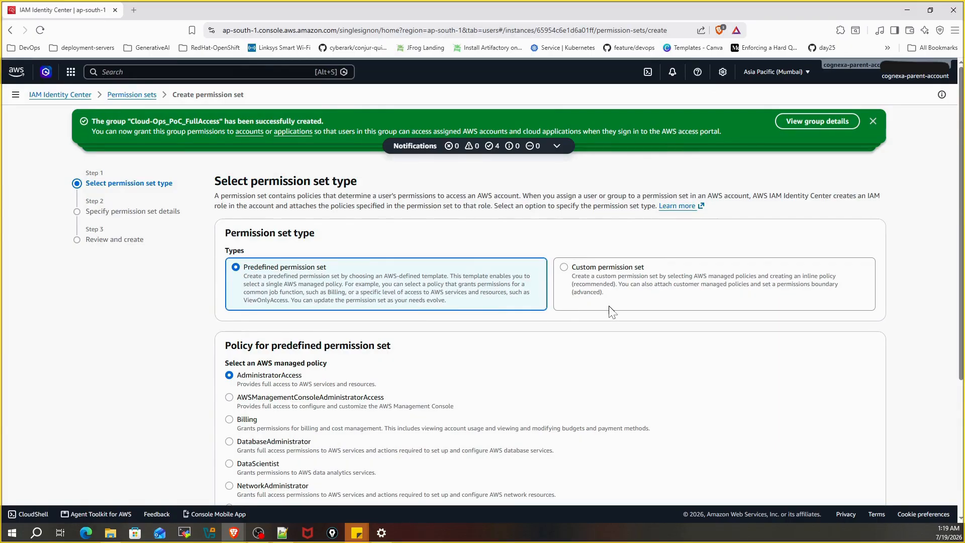
{"action": "scroll", "coordinate": [609, 313], "scroll_direction": "down", "scroll_amount": 2}
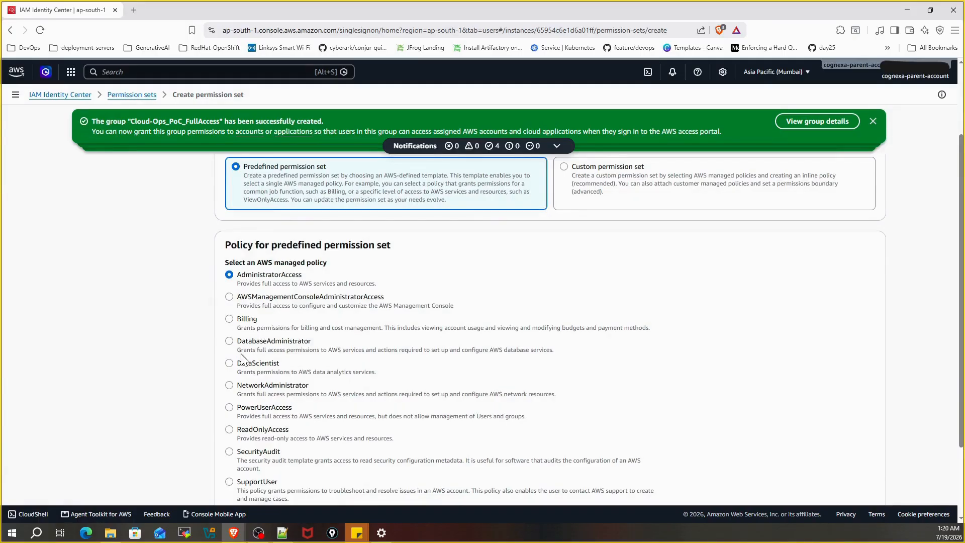
{"action": "scroll", "coordinate": [253, 410], "scroll_direction": "down", "scroll_amount": 2}
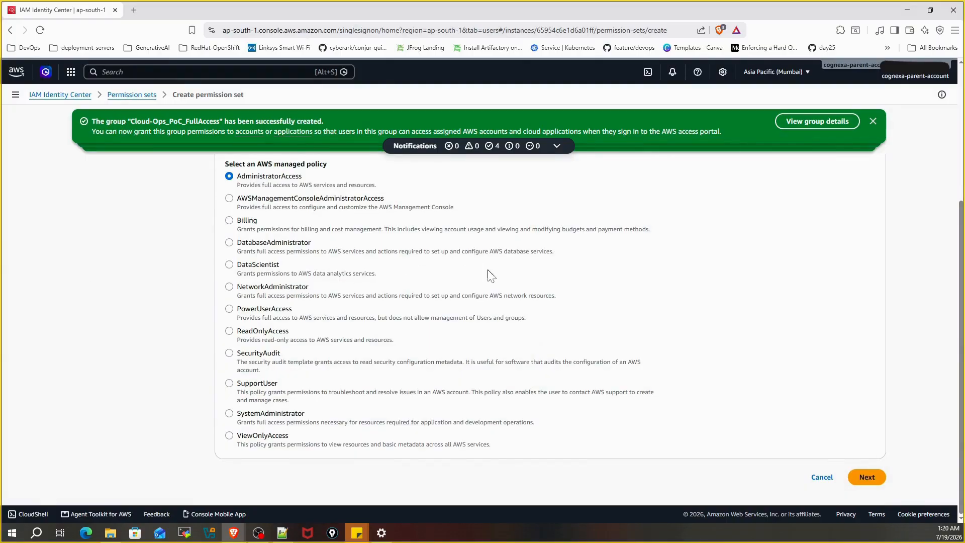
{"action": "scroll", "coordinate": [487, 274], "scroll_direction": "up", "scroll_amount": 4}
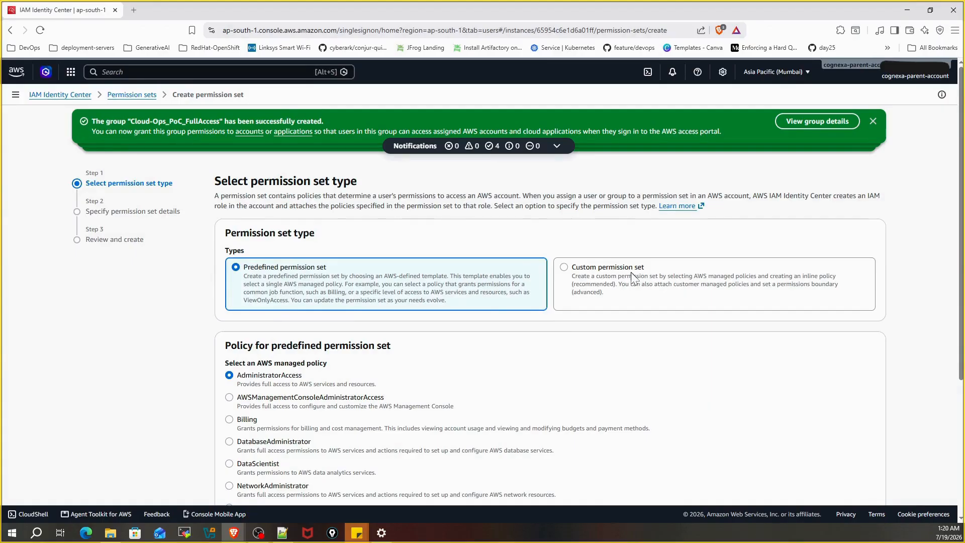
{"action": "left_click", "coordinate": [566, 269]}
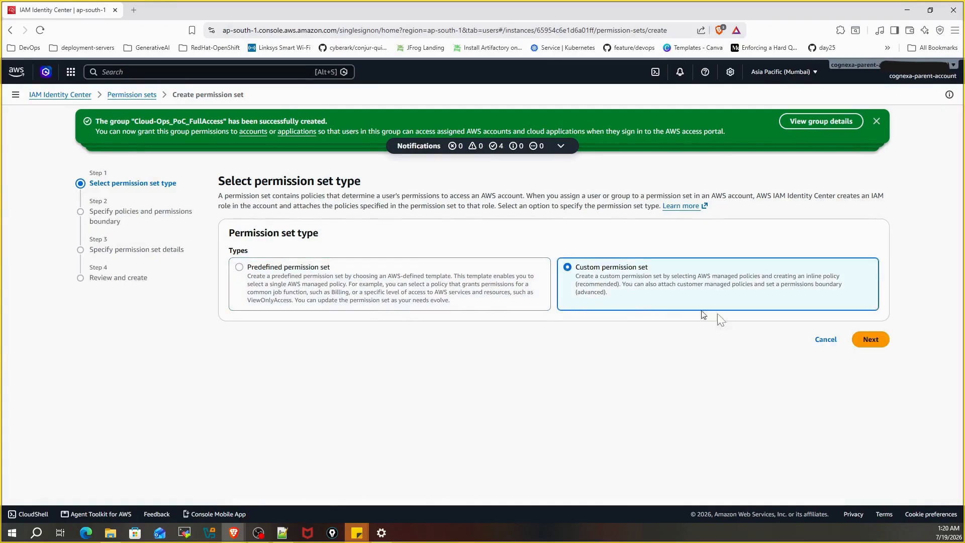
Step: Attach the AWS managed AdministratorAccess policy and advance to permission set details
{"action": "left_click", "coordinate": [870, 339]}
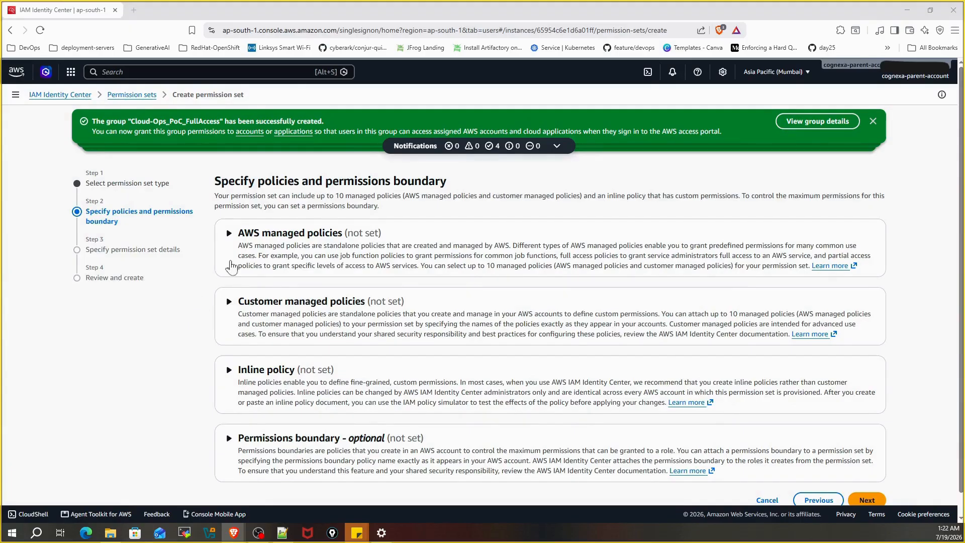
{"action": "left_click", "coordinate": [229, 233]}
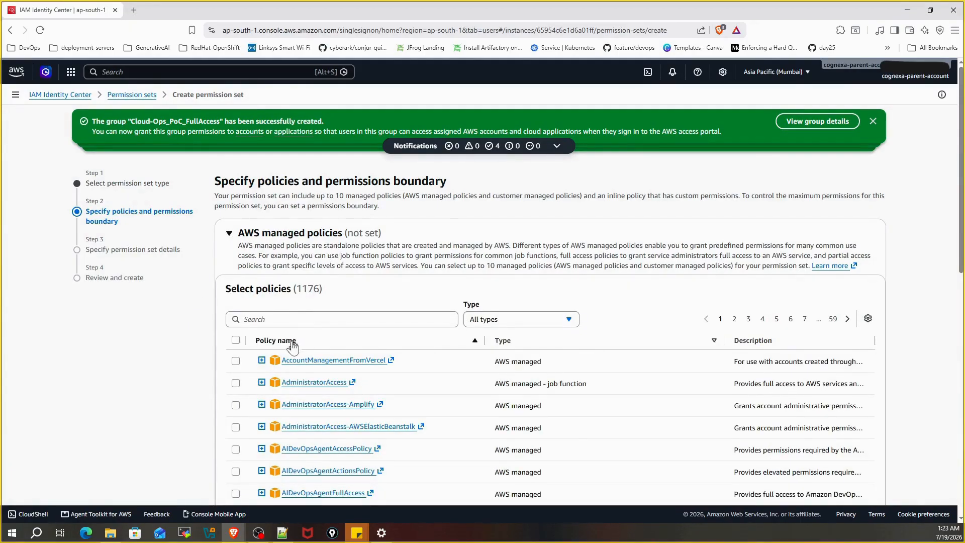
{"action": "left_click", "coordinate": [235, 383]}
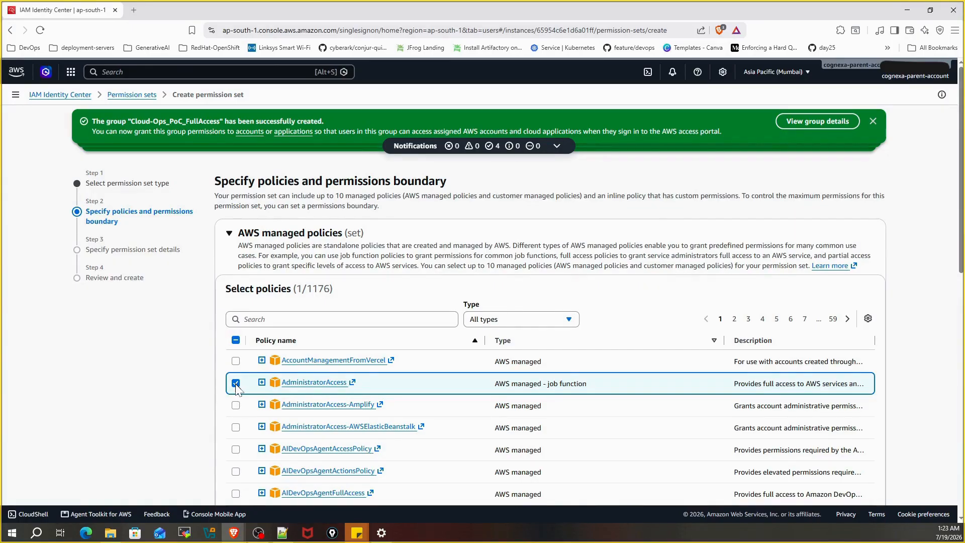
{"action": "scroll", "coordinate": [446, 352], "scroll_direction": "down", "scroll_amount": 10}
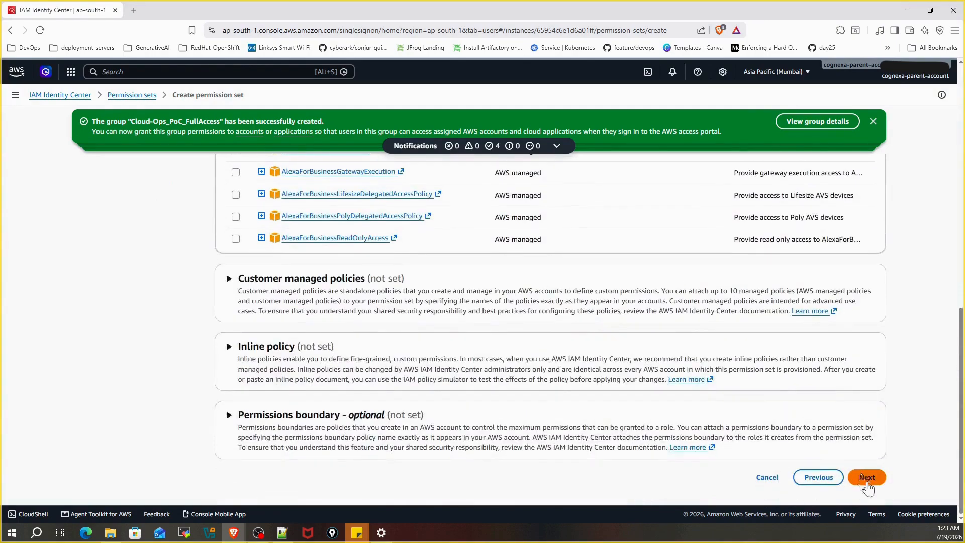
{"action": "left_click", "coordinate": [867, 482]}
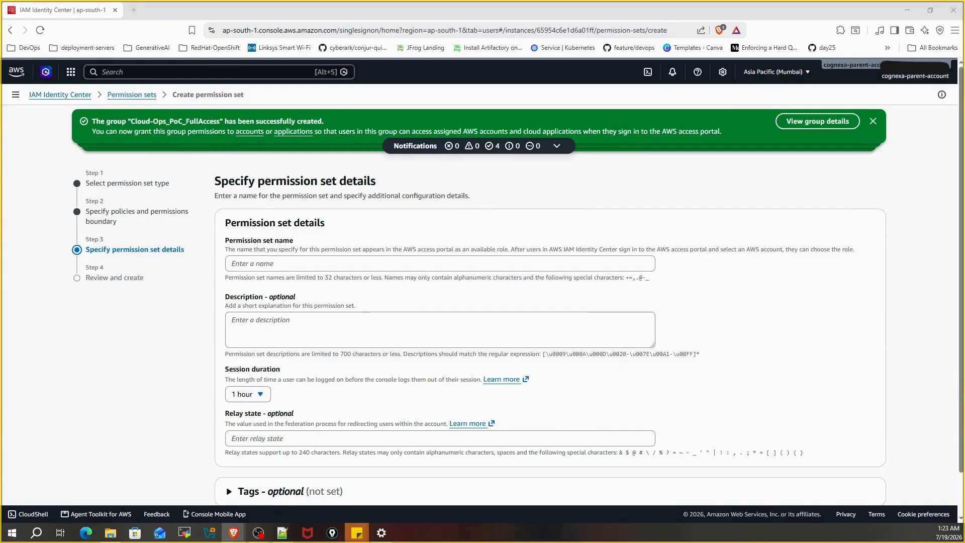
Step: Name the permission set FullAccess, review it, and create it
{"action": "left_click", "coordinate": [243, 261]}
{"action": "key", "text": "ctrl+v"}
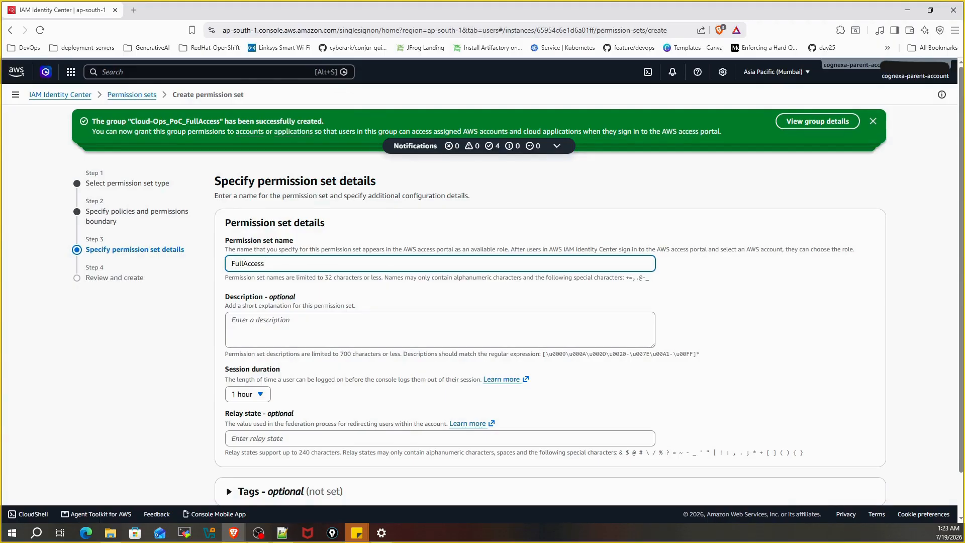
{"action": "scroll", "coordinate": [349, 392], "scroll_direction": "down", "scroll_amount": 2}
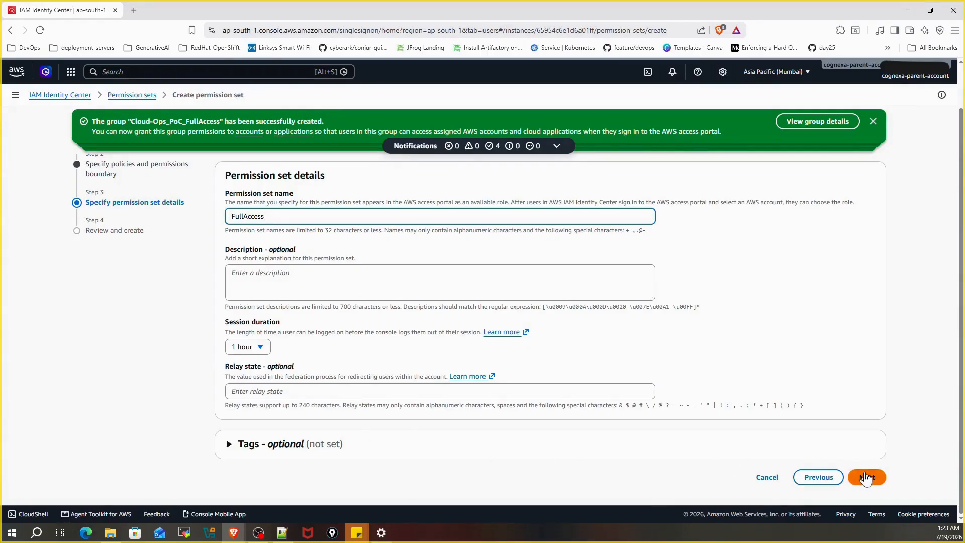
{"action": "left_click", "coordinate": [866, 478]}
{"action": "scroll", "coordinate": [437, 307], "scroll_direction": "down", "scroll_amount": 3}
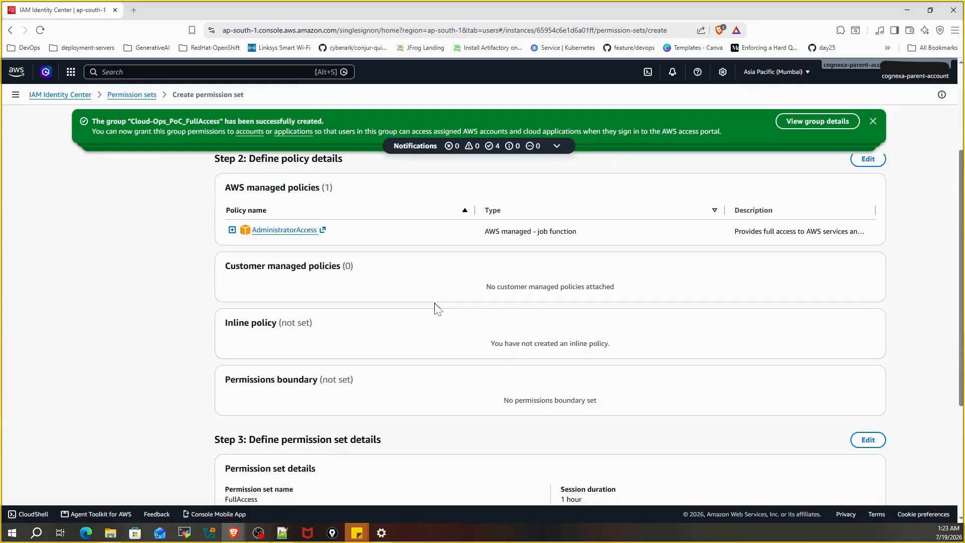
{"action": "scroll", "coordinate": [437, 308], "scroll_direction": "down", "scroll_amount": 4}
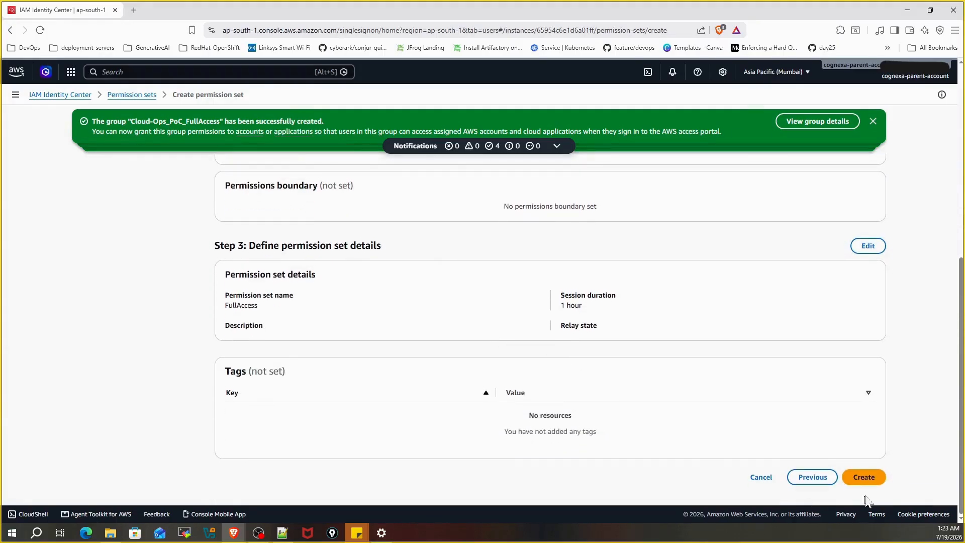
{"action": "left_click", "coordinate": [866, 478]}
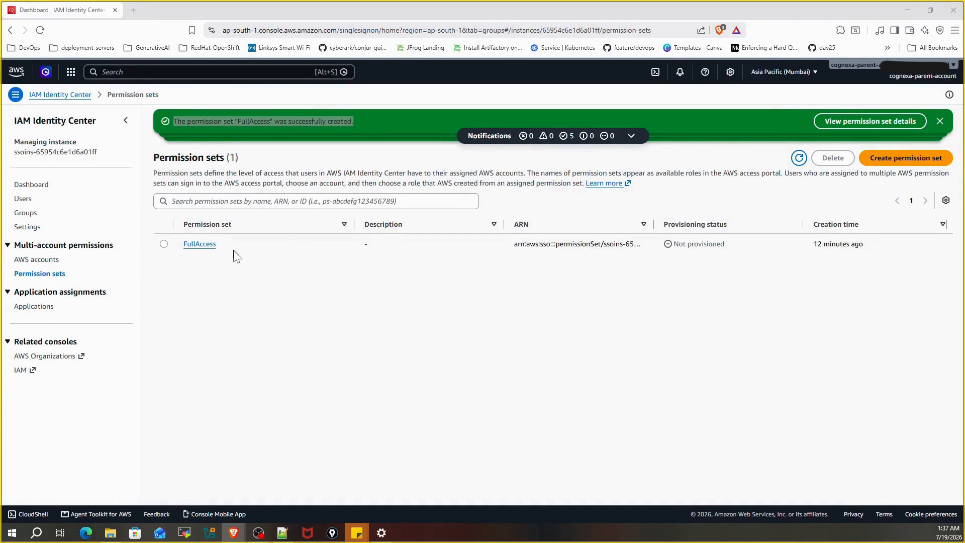
{"action": "left_click_drag", "start_coordinate": [219, 244], "coordinate": [179, 243]}
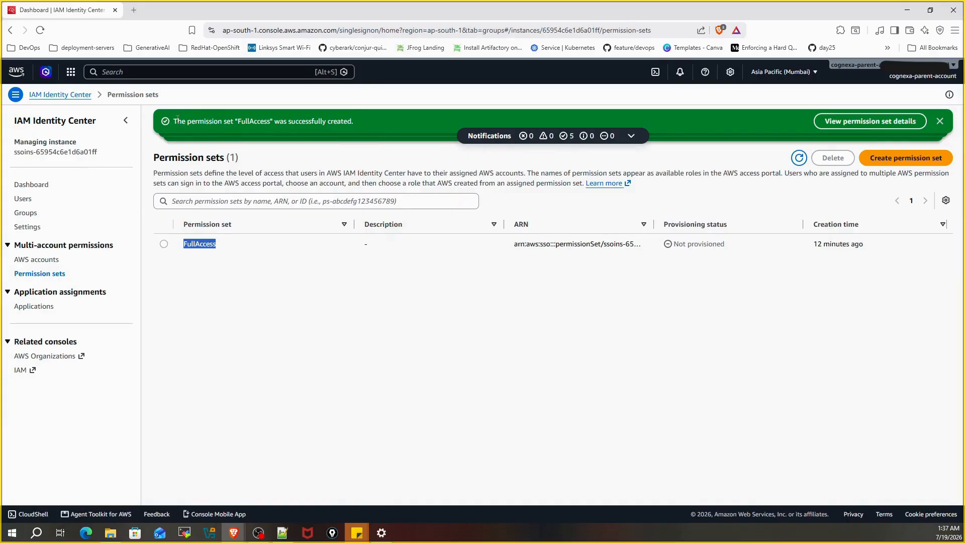
{"action": "left_click_drag", "start_coordinate": [177, 121], "coordinate": [339, 126]}
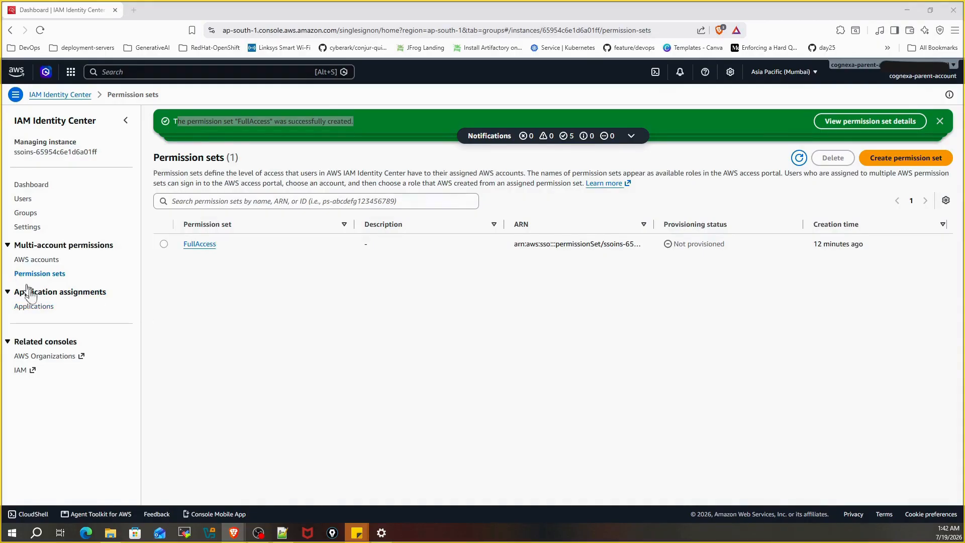
Step: In AWS accounts, expand the Workloads and Banking OUs and select cognexa-banking-dev
{"action": "left_click", "coordinate": [27, 261]}
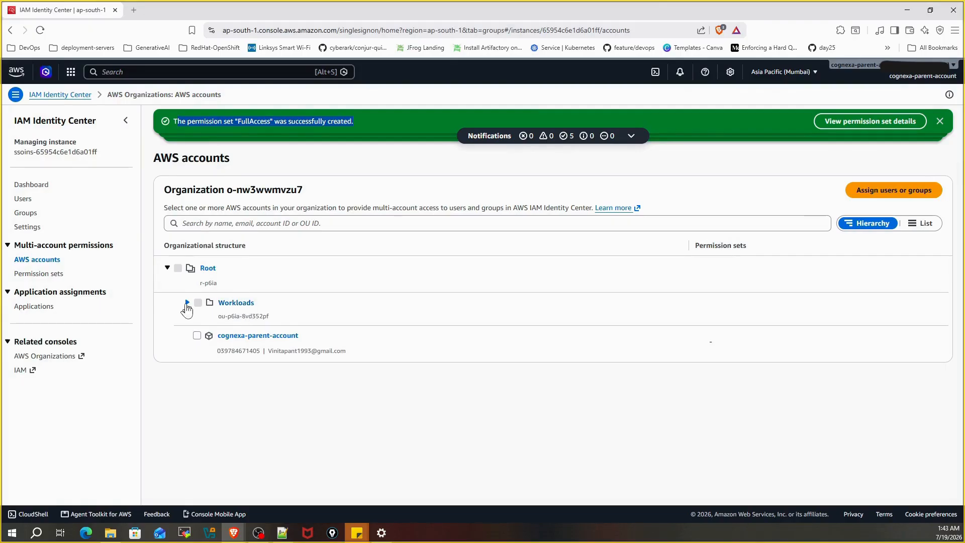
{"action": "left_click", "coordinate": [187, 302]}
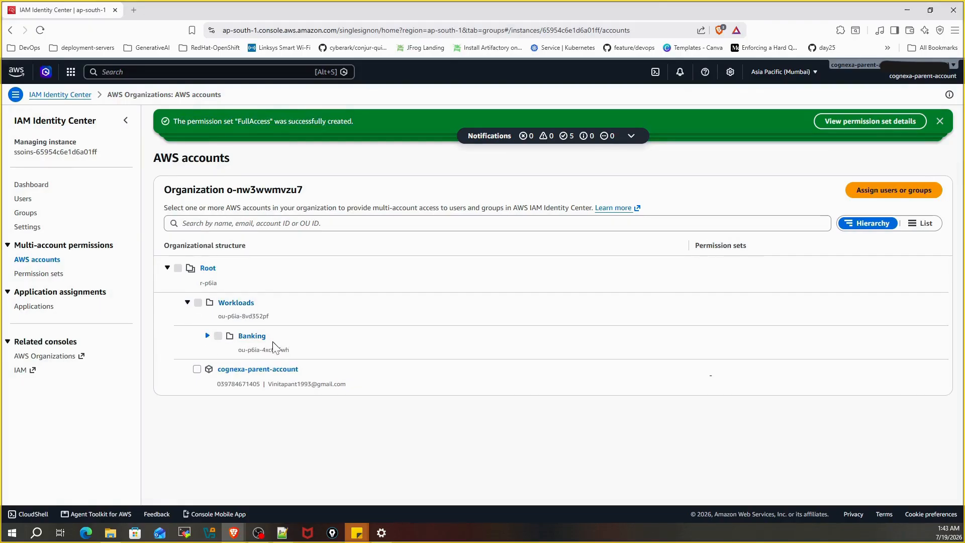
{"action": "left_click", "coordinate": [208, 336]}
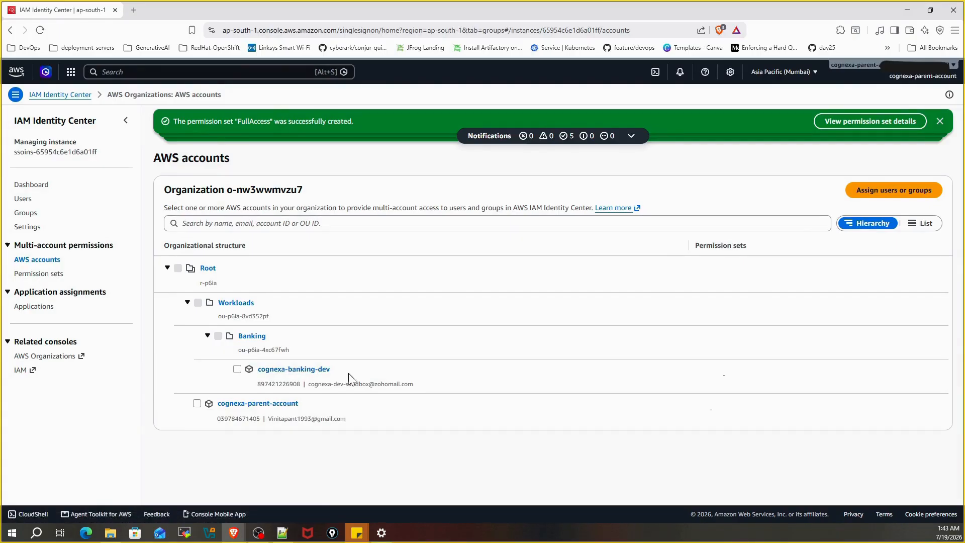
{"action": "left_click", "coordinate": [237, 369]}
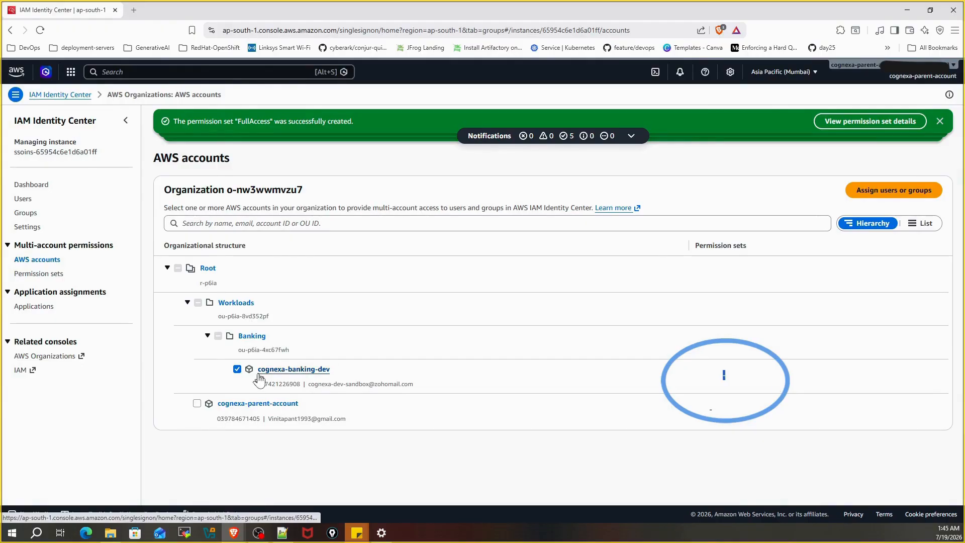
{"action": "left_click_drag", "start_coordinate": [260, 380], "coordinate": [377, 374]}
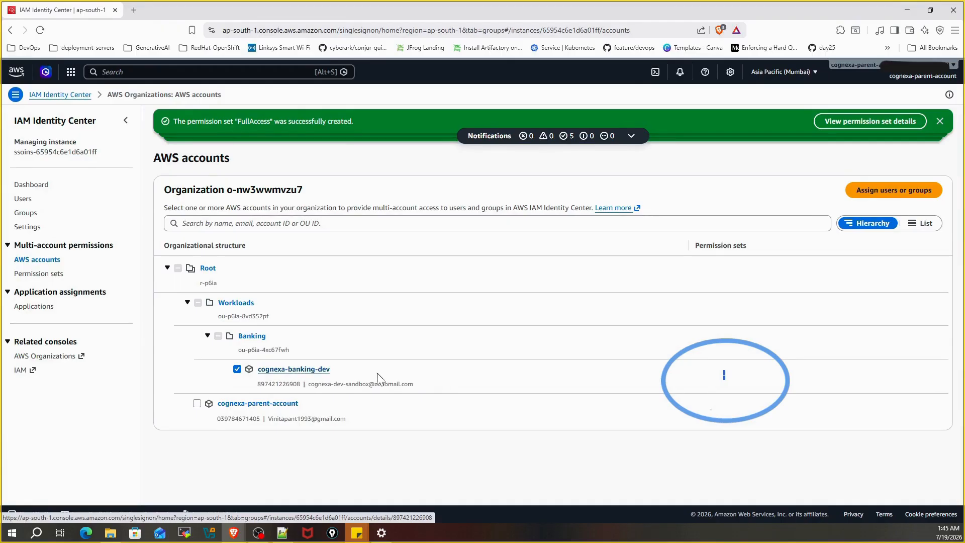
Step: Select the Cloud-Ops_PoC_FullAccess group for access to cognexa-banking-dev
{"action": "left_click", "coordinate": [890, 193]}
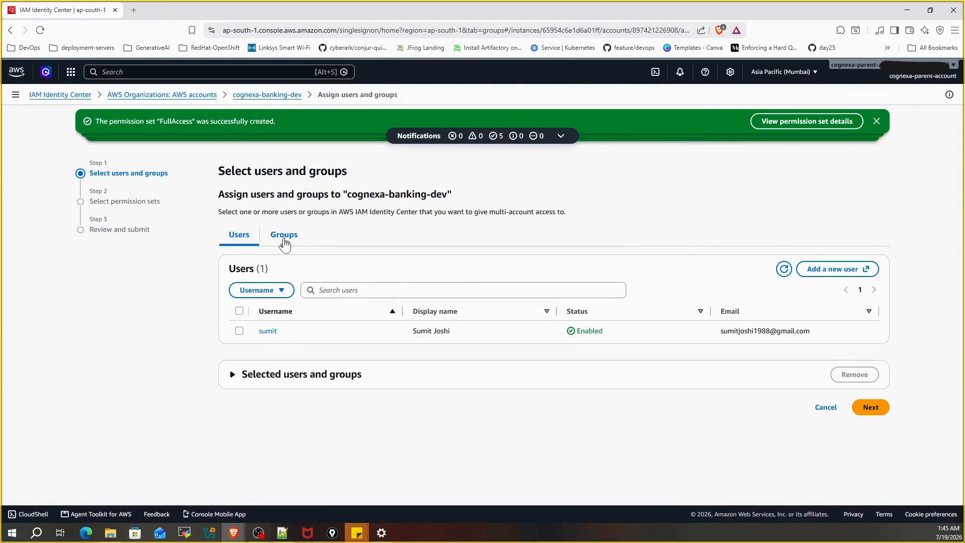
{"action": "left_click", "coordinate": [284, 236]}
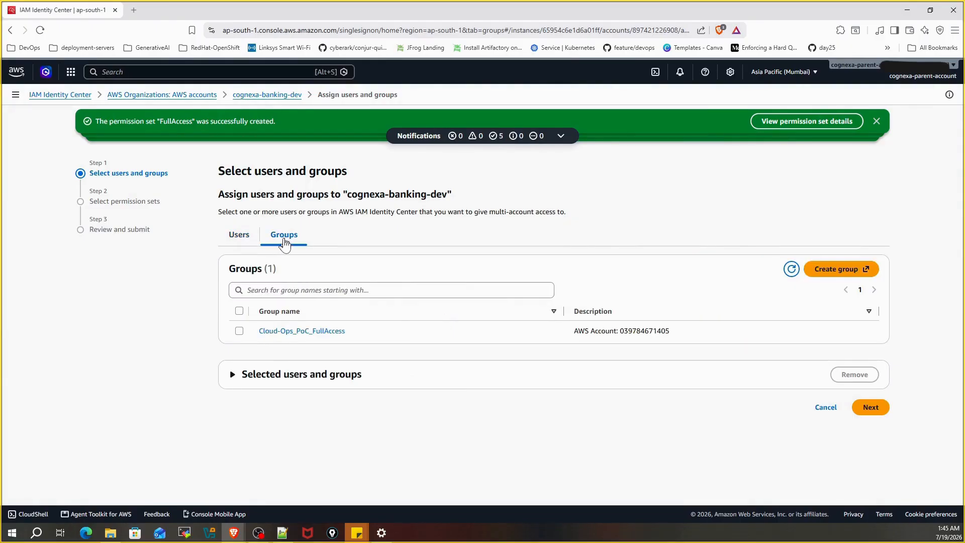
{"action": "left_click", "coordinate": [239, 331]}
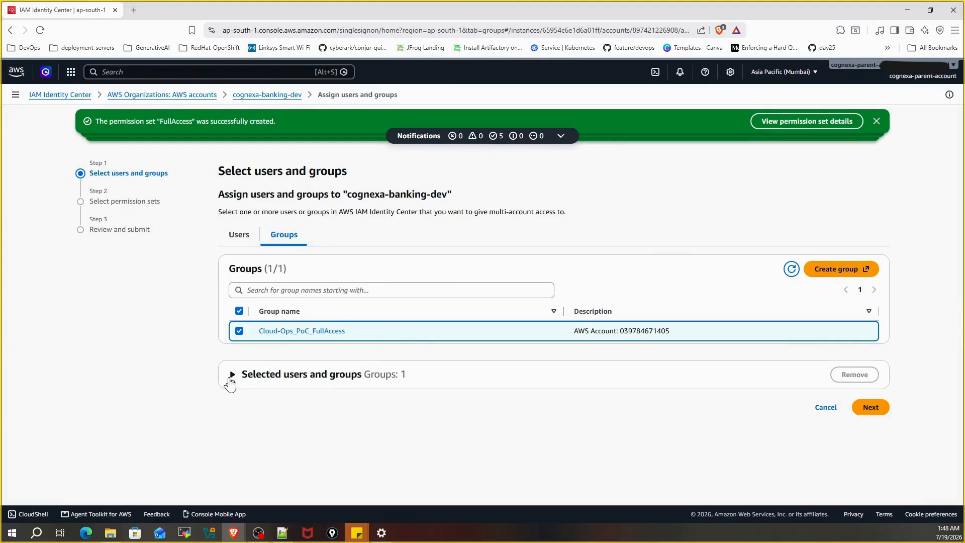
{"action": "left_click", "coordinate": [231, 375]}
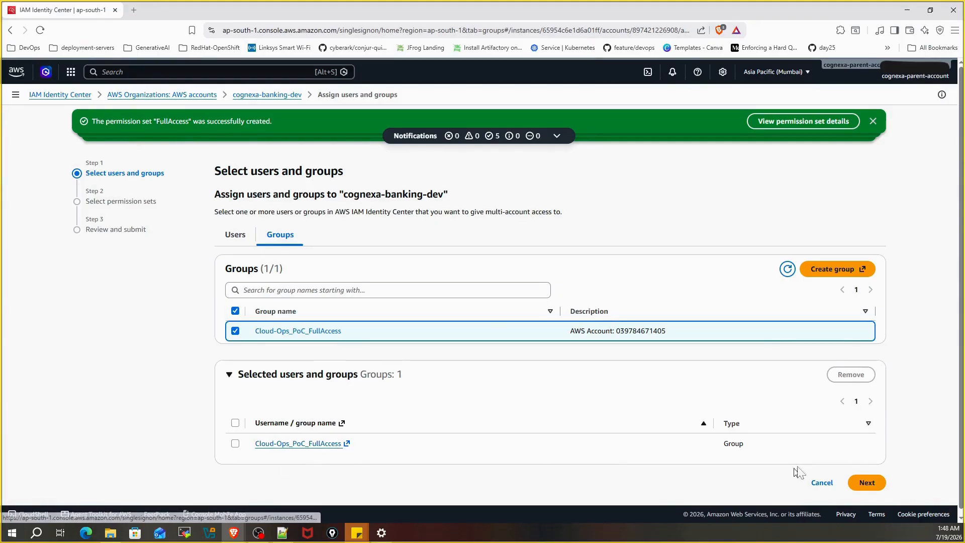
{"action": "left_click", "coordinate": [867, 483]}
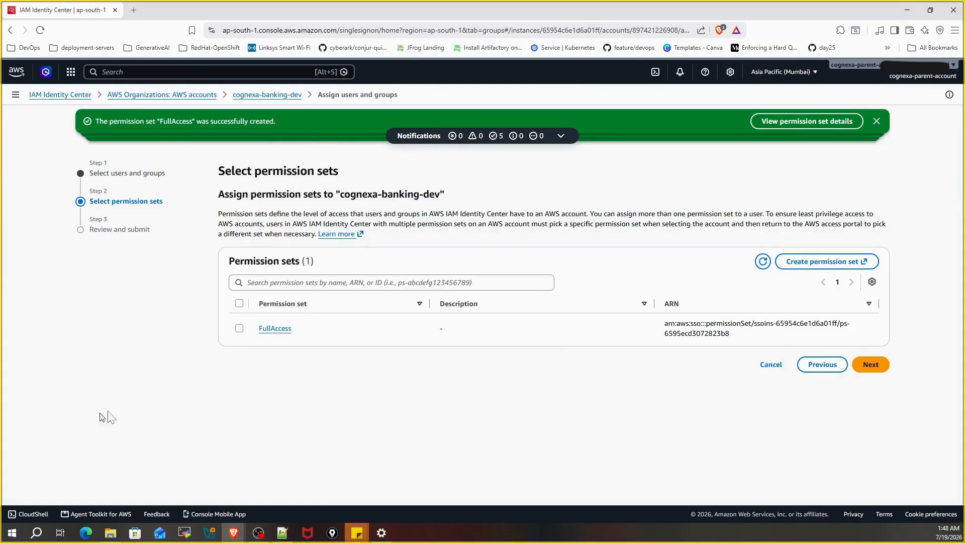
Step: Choose the FullAccess permission set and submit the assignment
{"action": "left_click", "coordinate": [239, 328]}
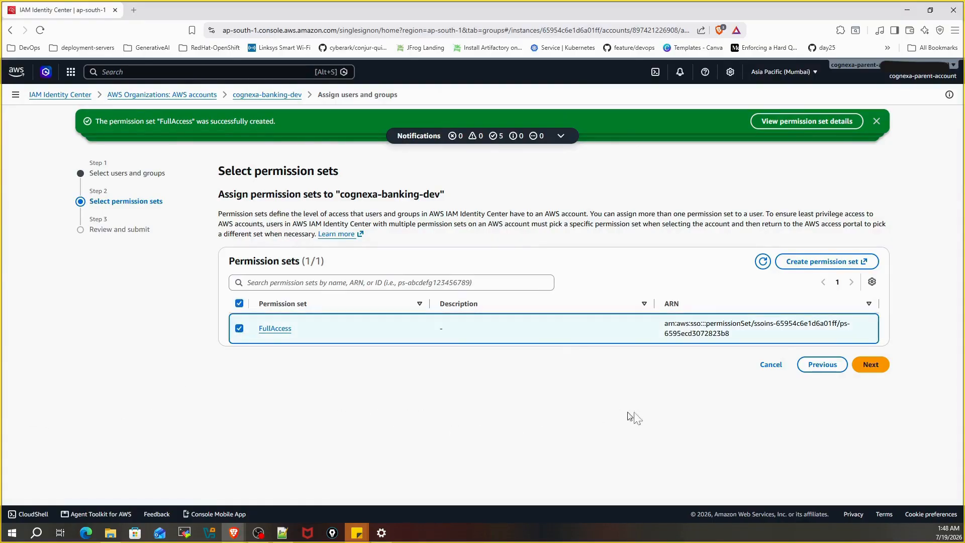
{"action": "left_click", "coordinate": [872, 365]}
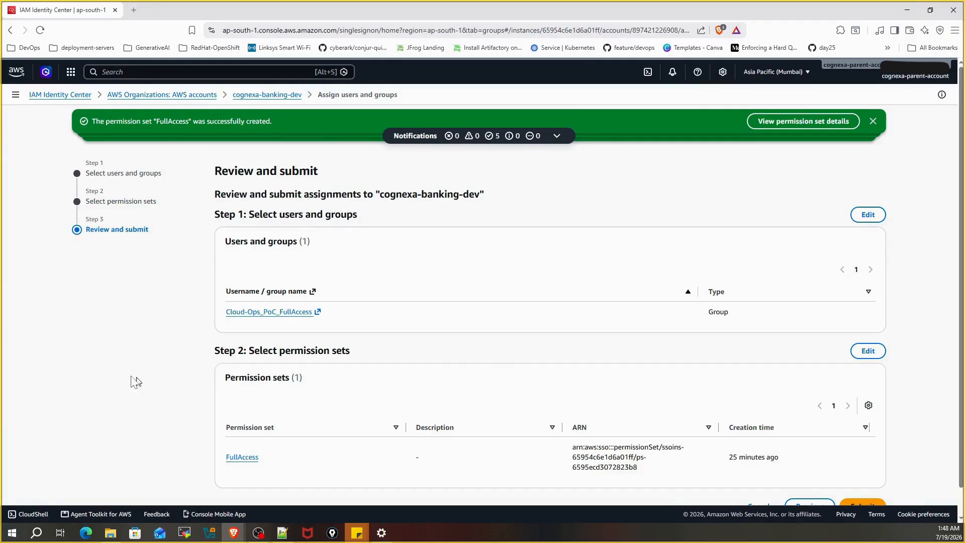
{"action": "scroll", "coordinate": [316, 364], "scroll_direction": "down", "scroll_amount": 1}
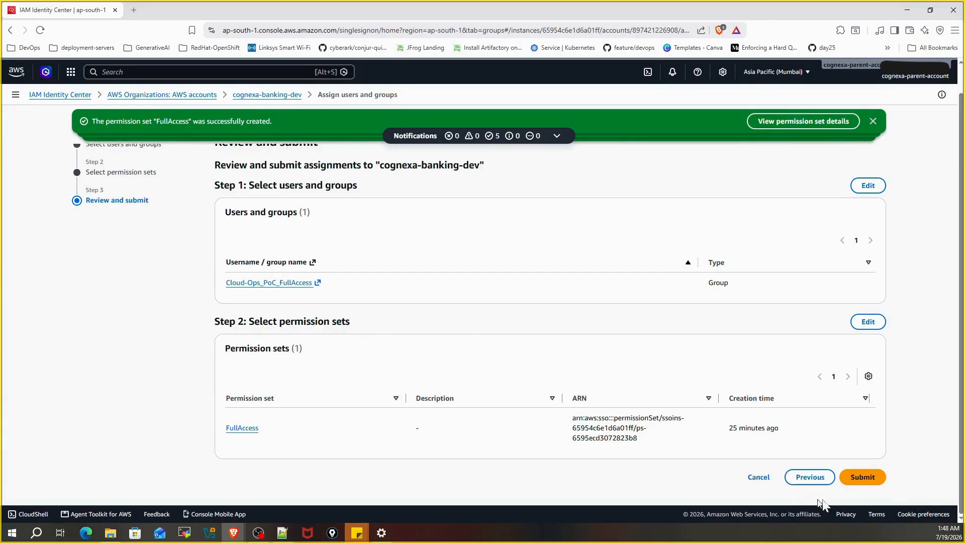
{"action": "left_click", "coordinate": [858, 478]}
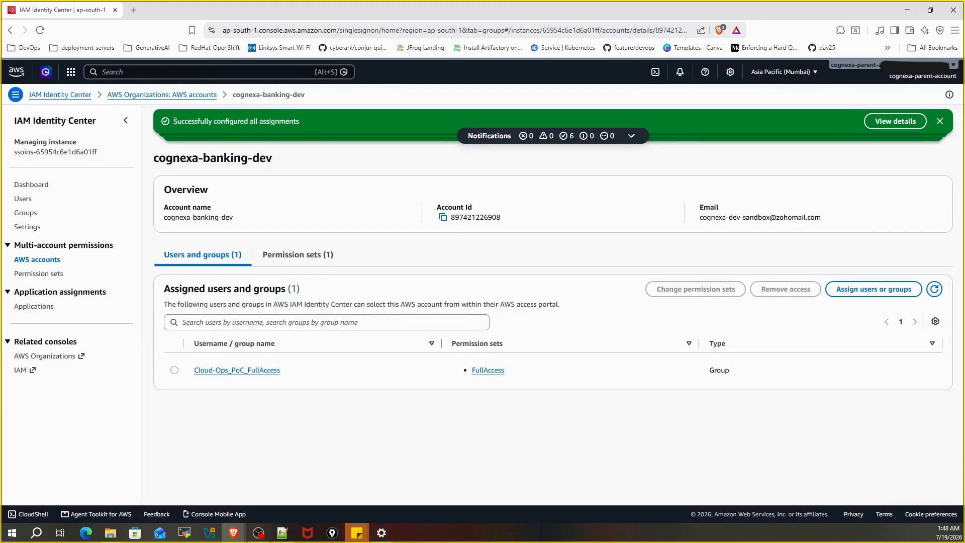
{"action": "left_click_drag", "start_coordinate": [174, 121], "coordinate": [272, 128]}
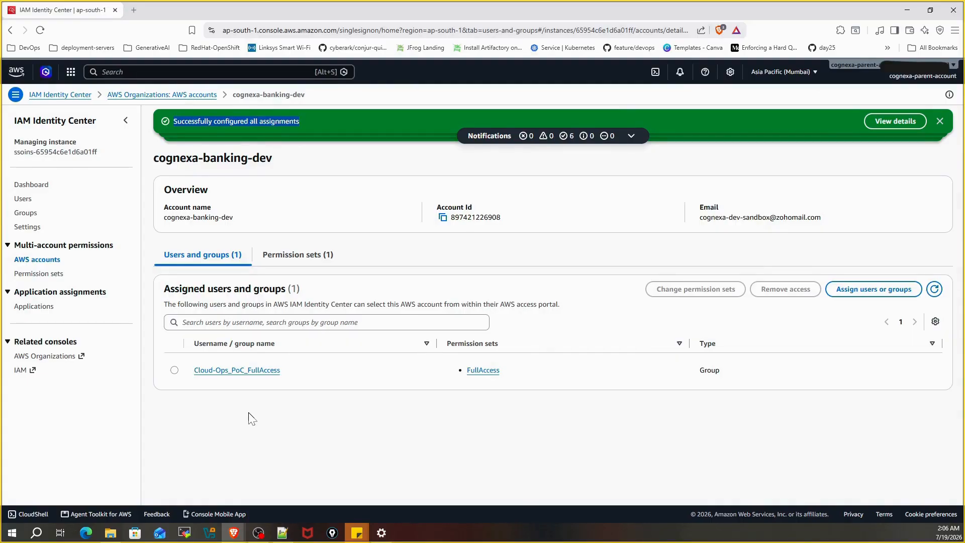
Step: Copy the IPv4-only AWS access portal URL from the IAM Identity Center dashboard
{"action": "left_click", "coordinate": [36, 185]}
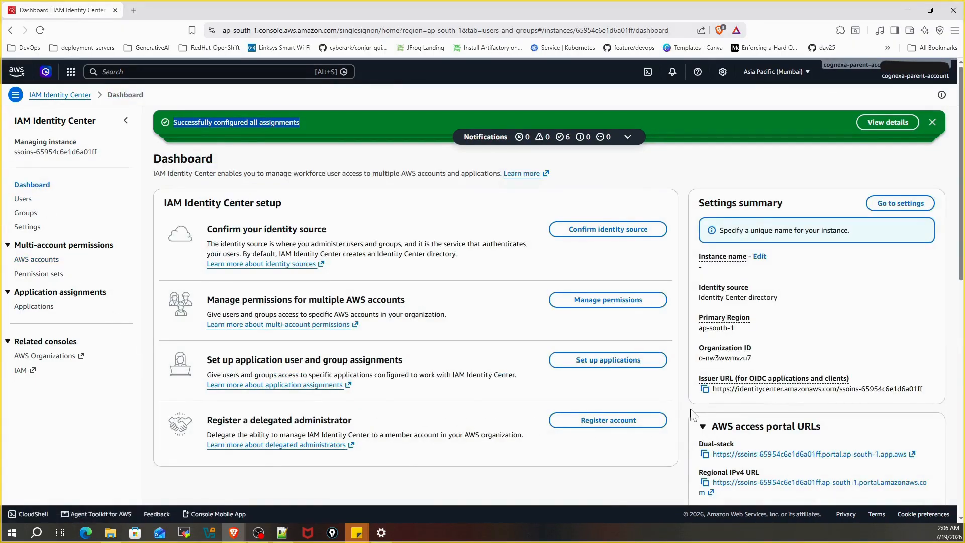
{"action": "scroll", "coordinate": [698, 416], "scroll_direction": "down", "scroll_amount": 1}
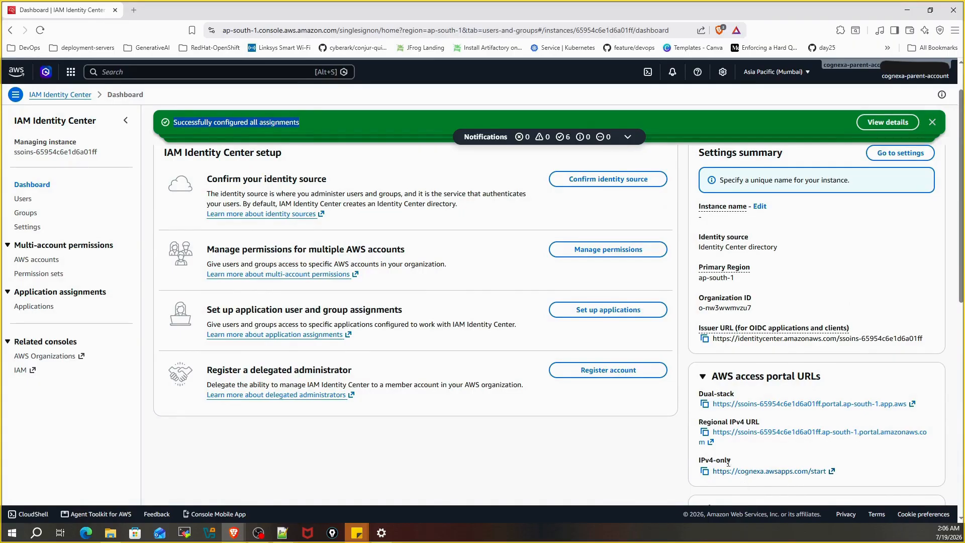
{"action": "left_click_drag", "start_coordinate": [732, 460], "coordinate": [696, 465]}
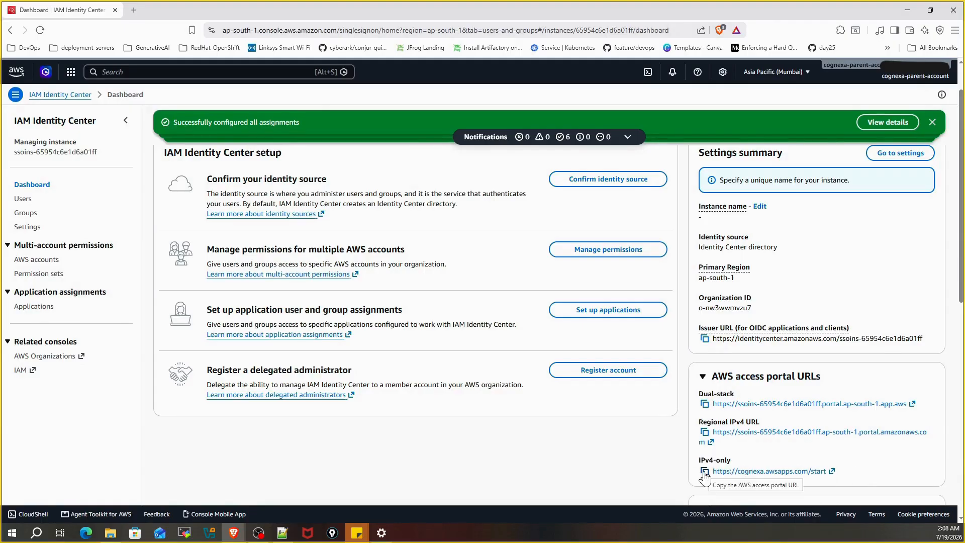
{"action": "left_click", "coordinate": [704, 472]}
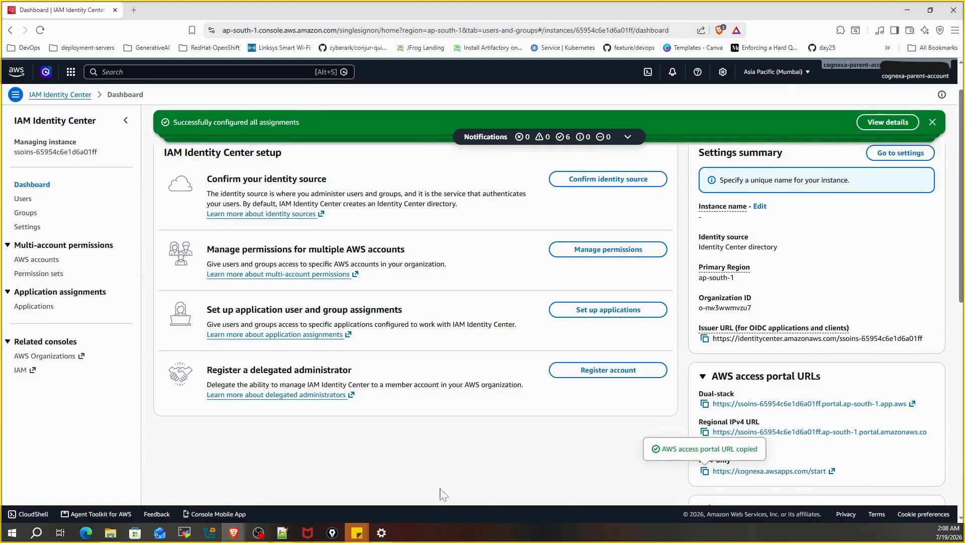
{"action": "right_click", "coordinate": [235, 527]}
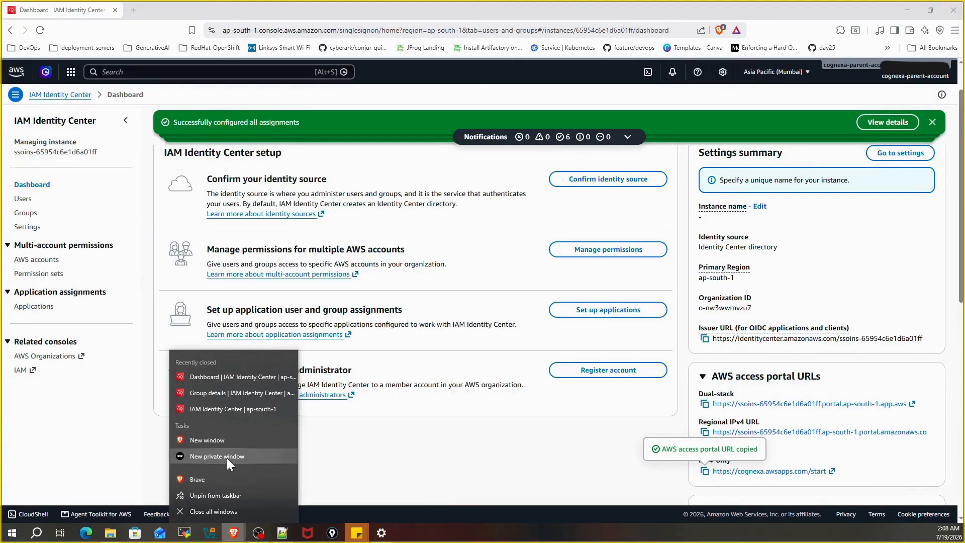
Step: Load the copied cognexa access portal URL in a new Brave private window
{"action": "left_click", "coordinate": [227, 456]}
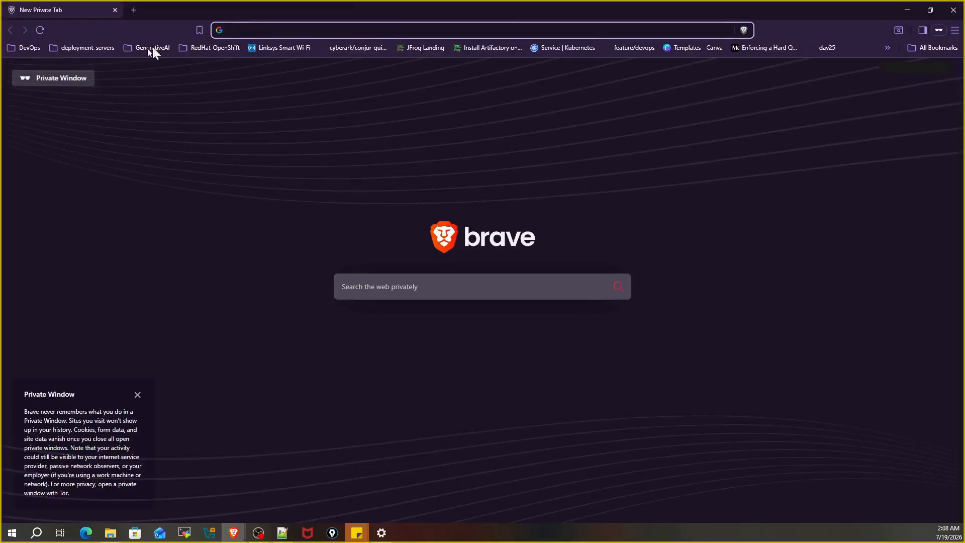
{"action": "key", "text": "ctrl+v"}
{"action": "key", "text": "Return"}
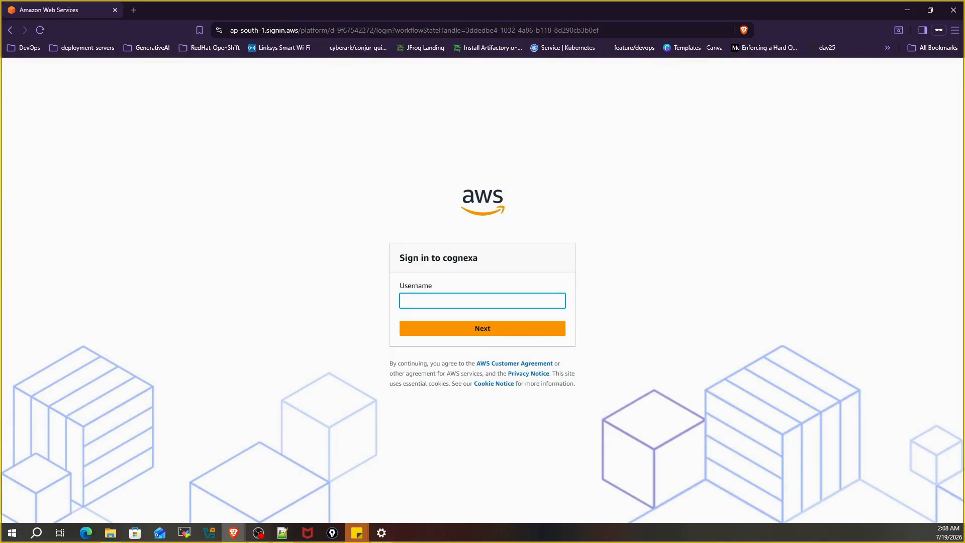
Step: Sign in with the new user's username and one-time password to reach the set-new-password form
{"action": "key", "text": "alt+Tab"}
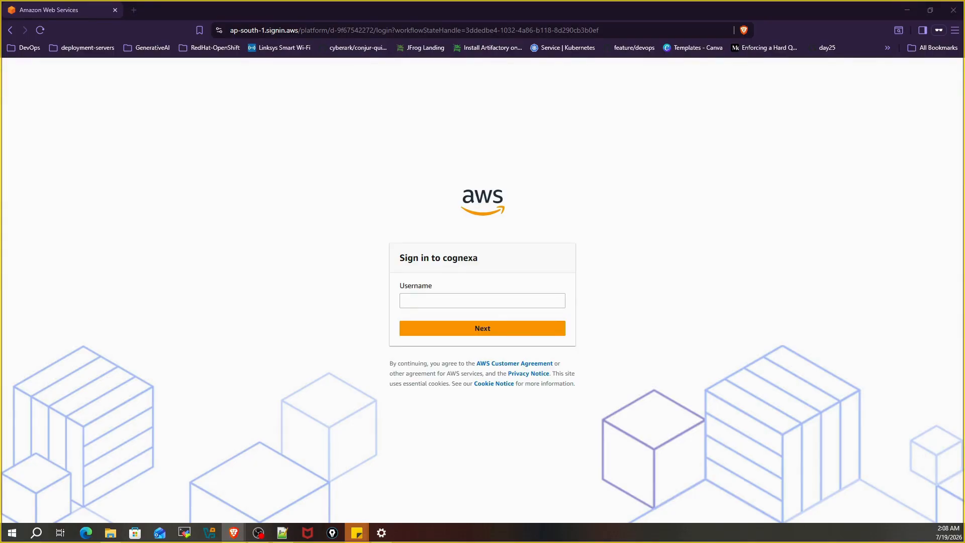
{"action": "left_click", "coordinate": [402, 300]}
{"action": "type", "text": "sumit"}
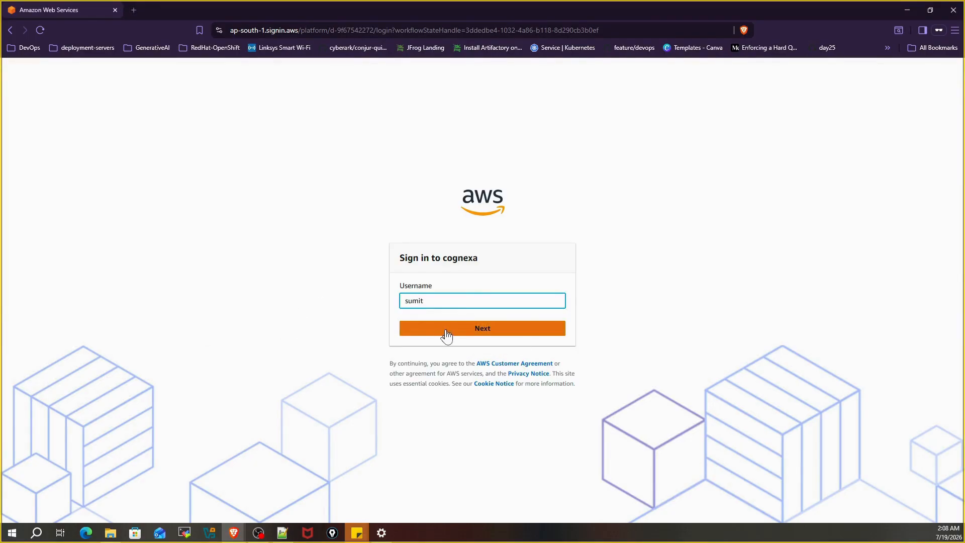
{"action": "left_click", "coordinate": [447, 332]}
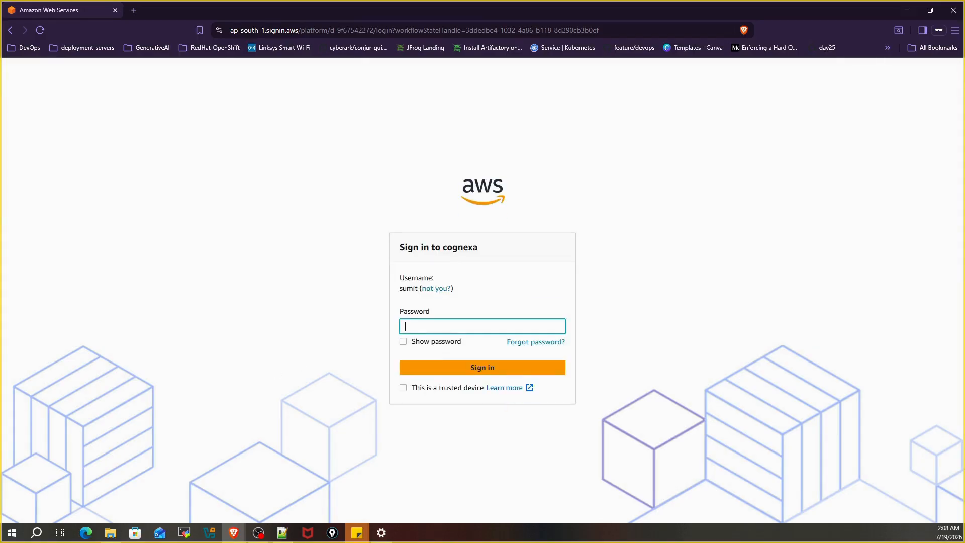
{"action": "key", "text": "alt+Tab"}
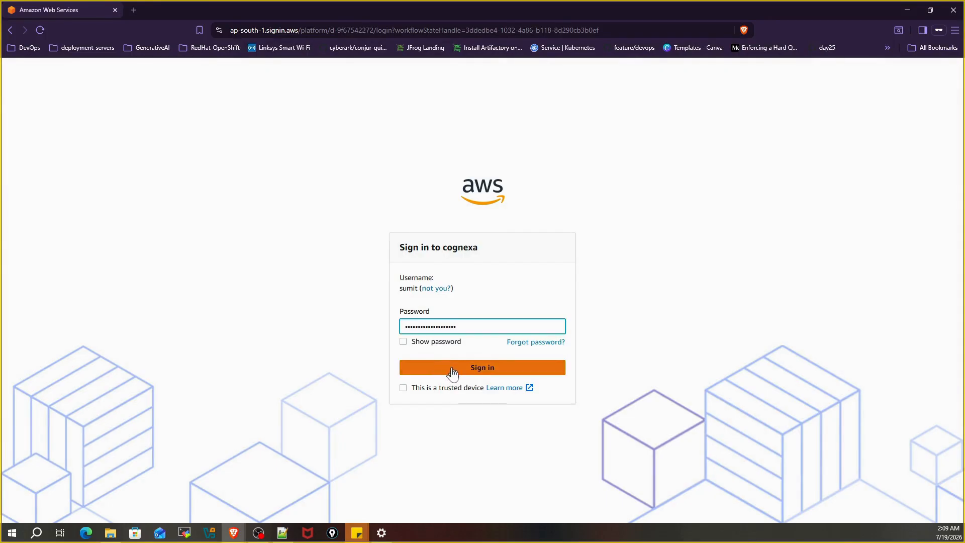
{"action": "left_click", "coordinate": [451, 368]}
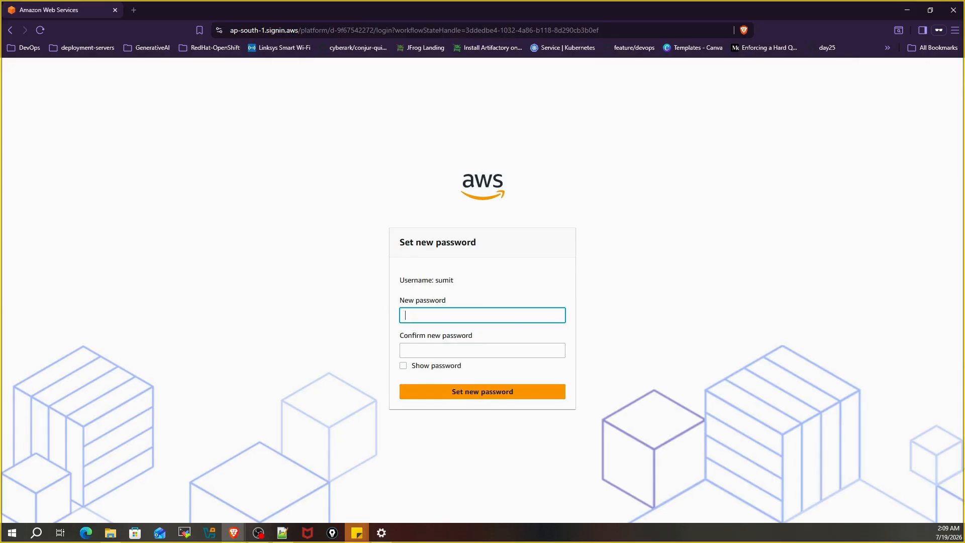
Step: Enter and confirm the user's new password to reach the cognexa-banking-dev account list
{"action": "left_click", "coordinate": [416, 312]}
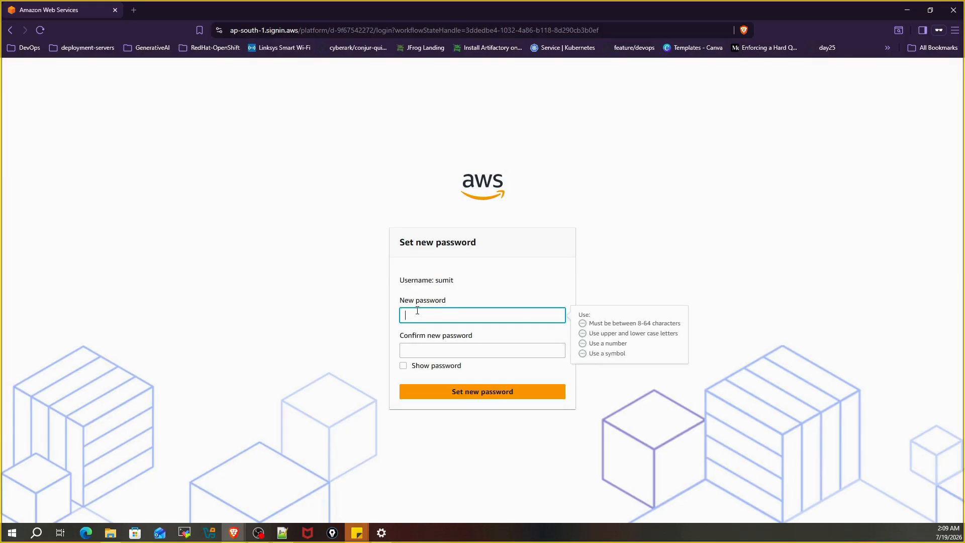
{"action": "key", "text": "ctrl+v"}
{"action": "left_click", "coordinate": [417, 348]}
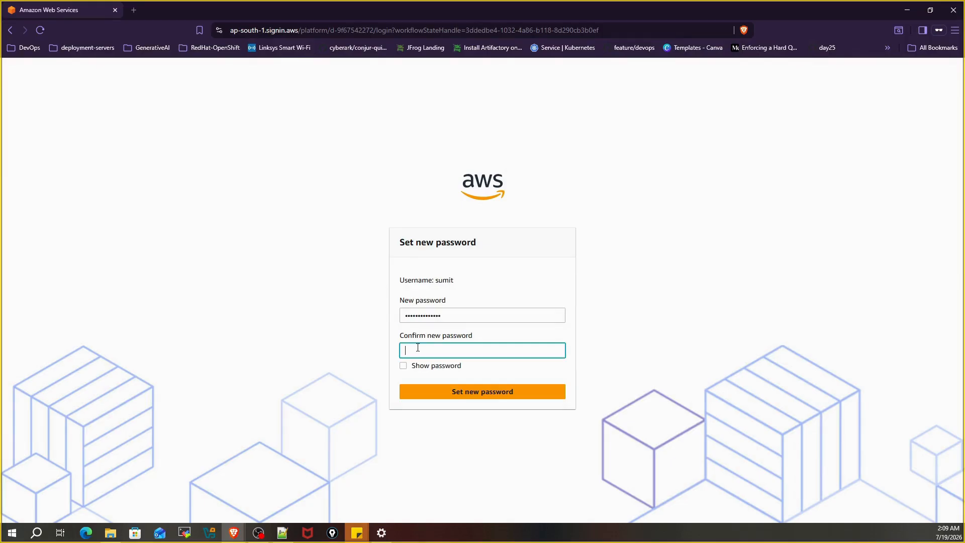
{"action": "key", "text": "ctrl+v"}
{"action": "left_click", "coordinate": [462, 403]}
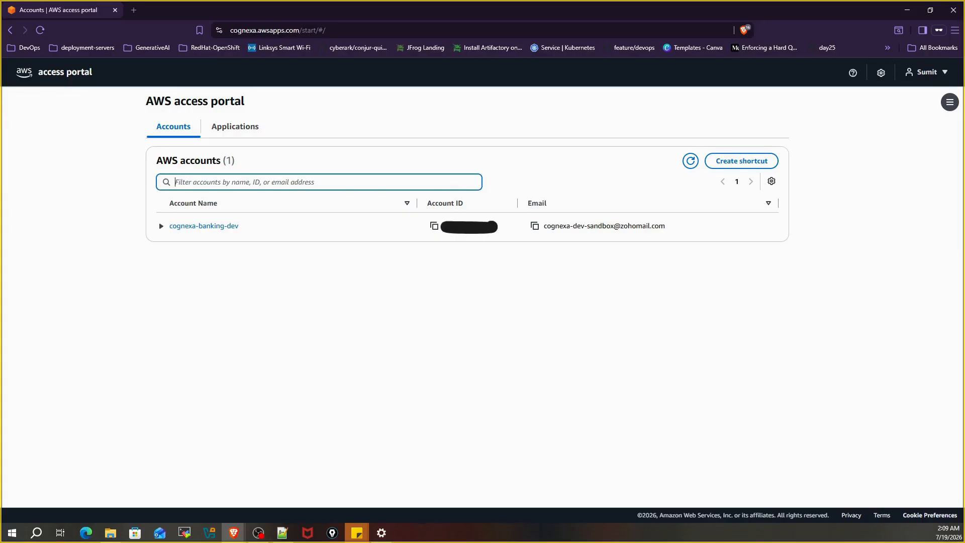
Step: Launch cognexa-banking-dev's console as FullAccess and confirm the signed-in role in the account menu
{"action": "left_click", "coordinate": [161, 230]}
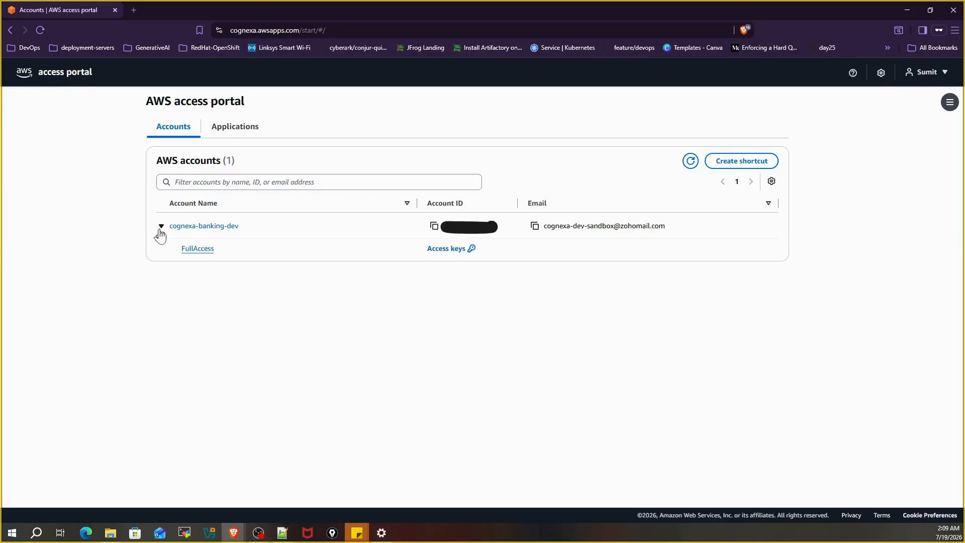
{"action": "left_click", "coordinate": [203, 255]}
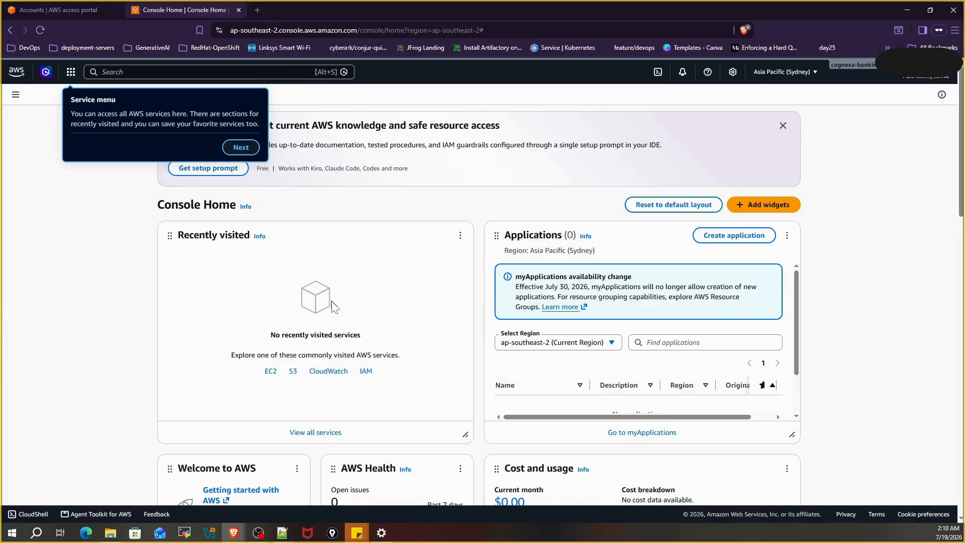
{"action": "left_click", "coordinate": [846, 71]}
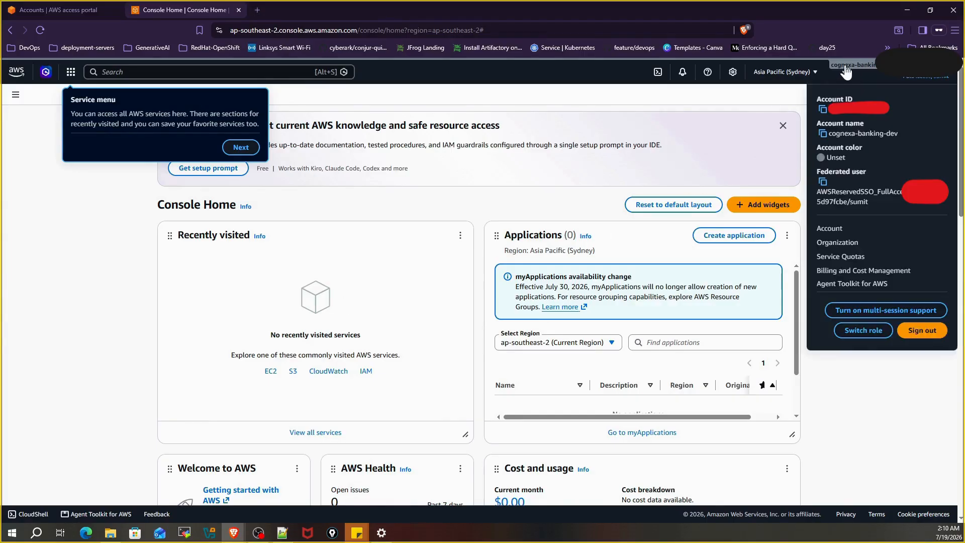